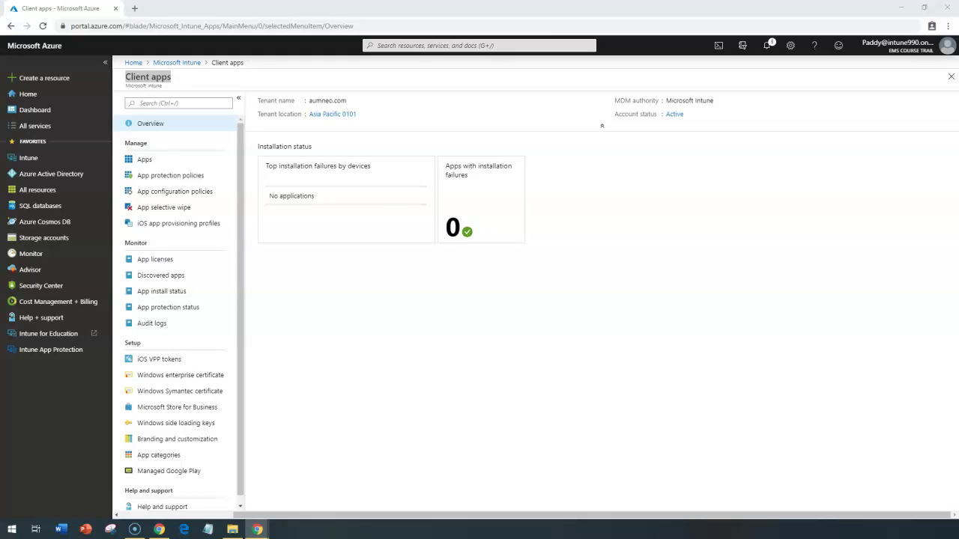
Return to Client apps and start a new policy from the App protection policies list.
click(184, 63)
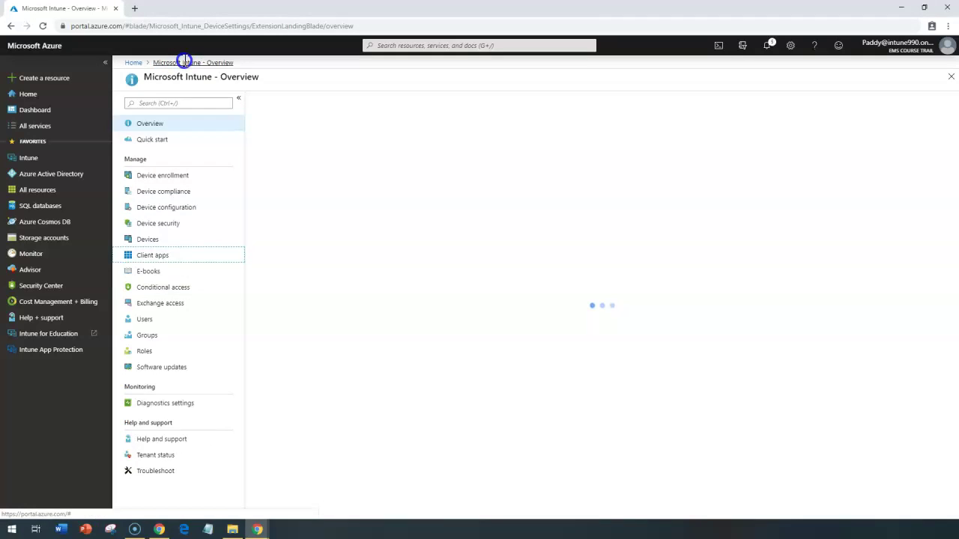
click(152, 256)
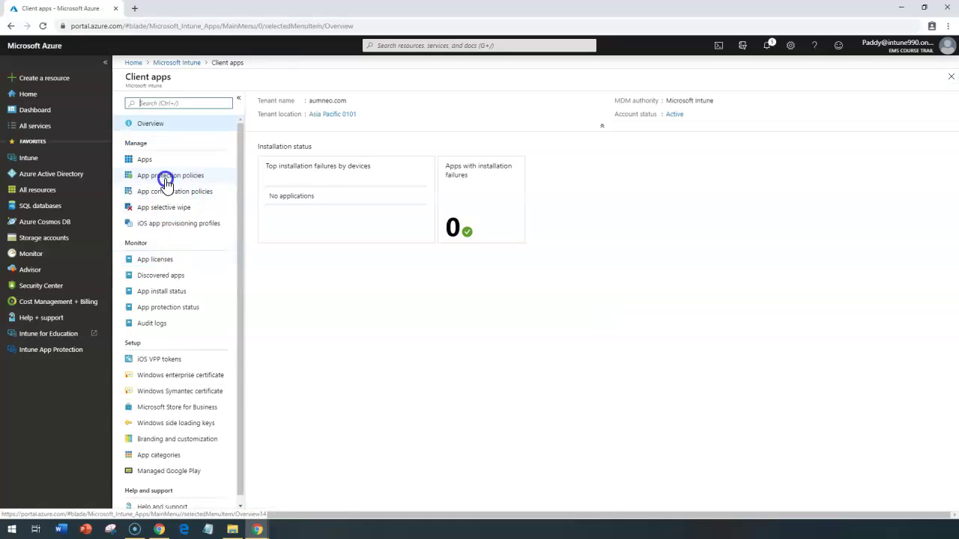
click(179, 181)
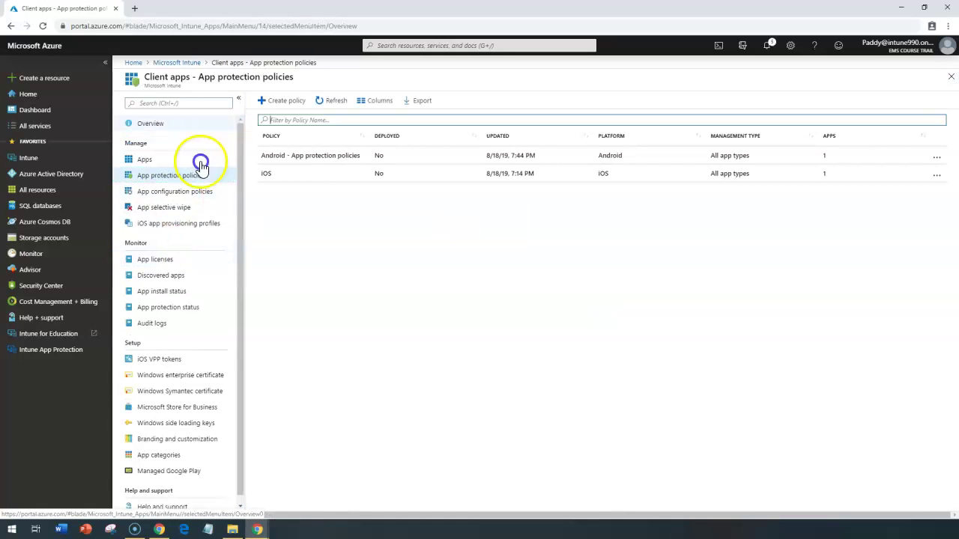
click(292, 101)
text(Windows 10)
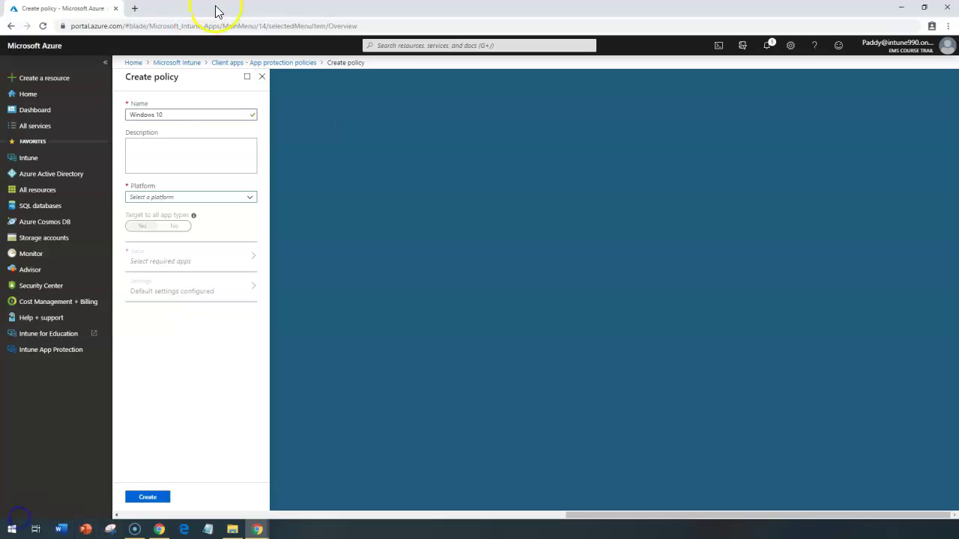
Name the policy 'Windows 10' and choose Windows 10 as the platform.
click(150, 114)
text(Windows 10)
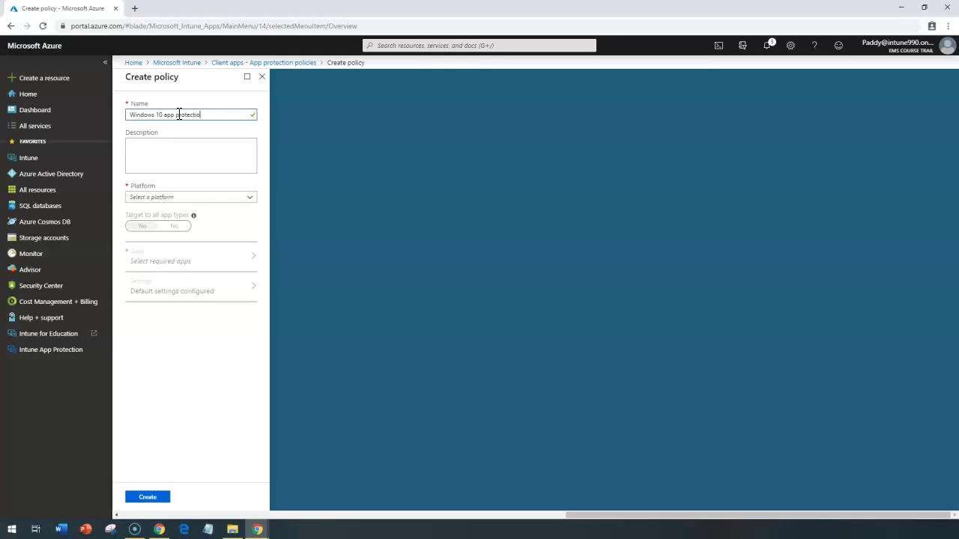
click(166, 197)
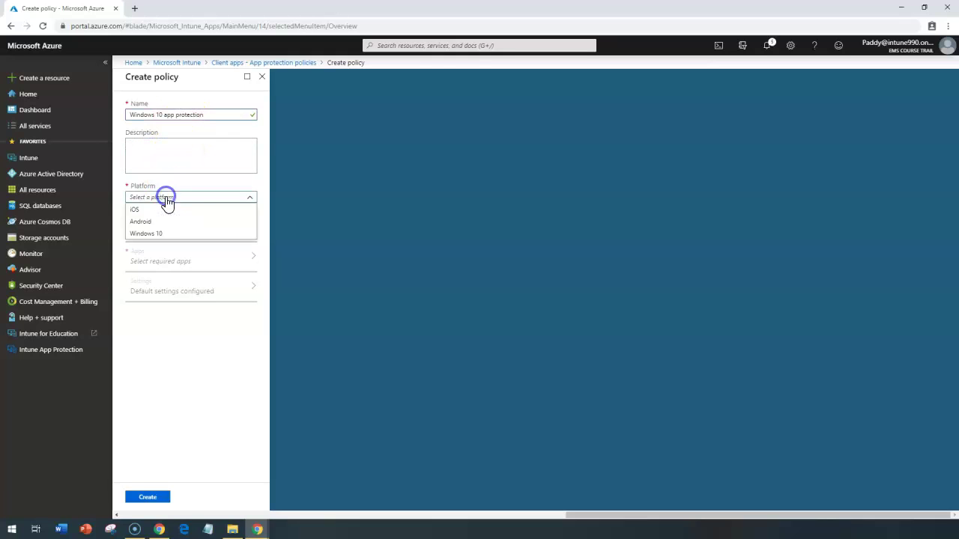
click(181, 234)
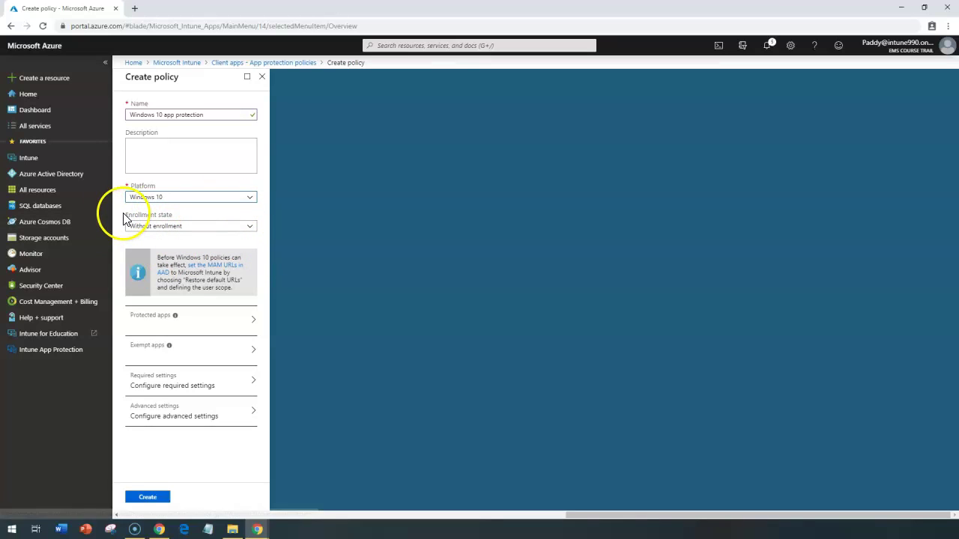
After trying iOS and Android, settle on Windows 10 with enrollment state Without enrollment.
click(149, 226)
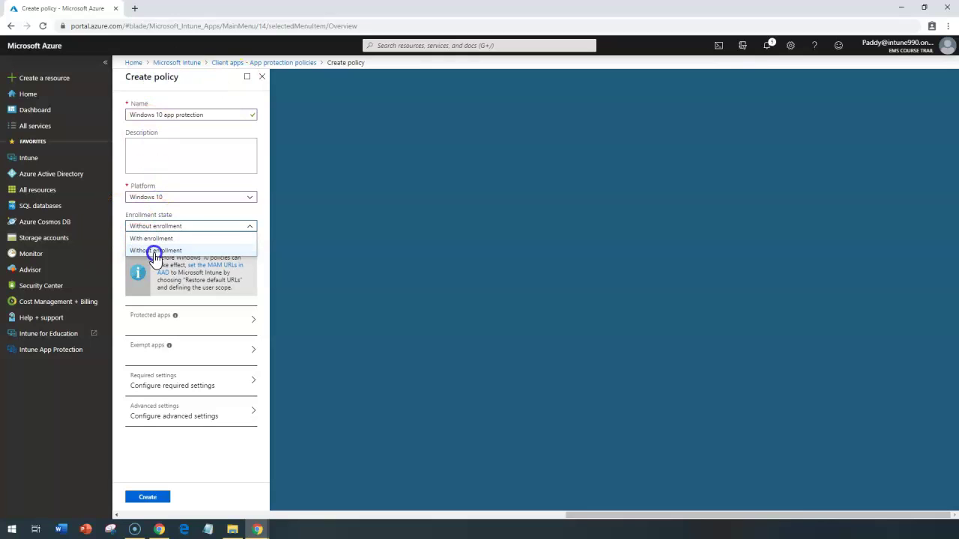
click(200, 221)
click(193, 204)
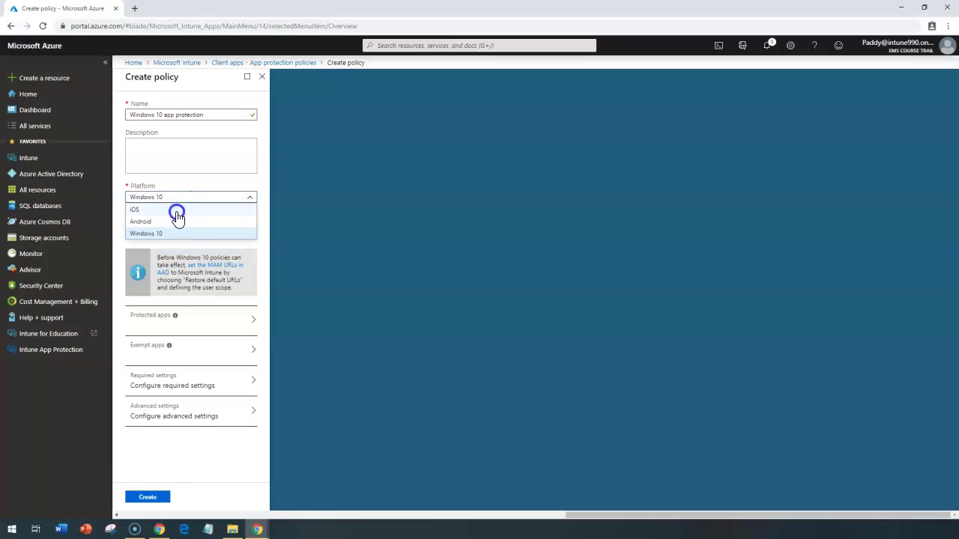
click(172, 200)
click(163, 223)
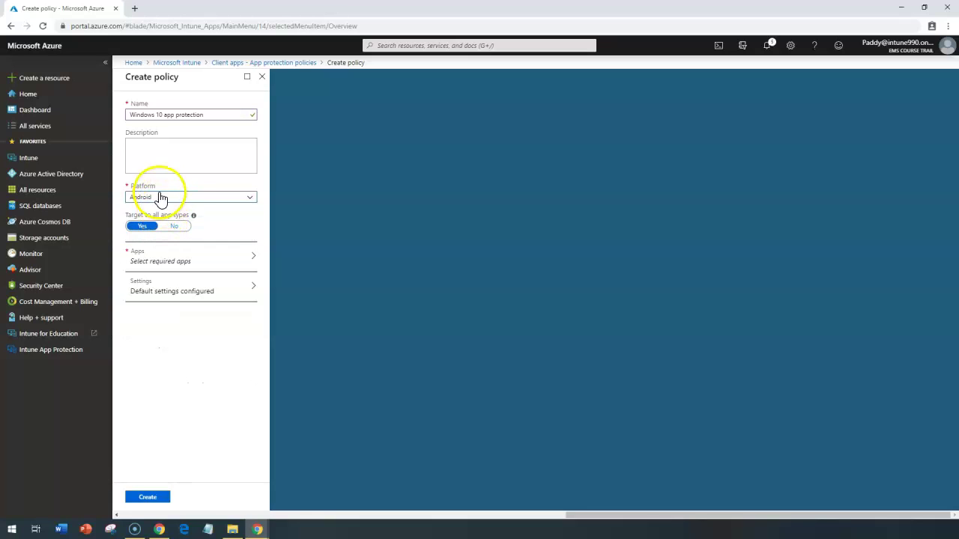
click(154, 198)
click(155, 233)
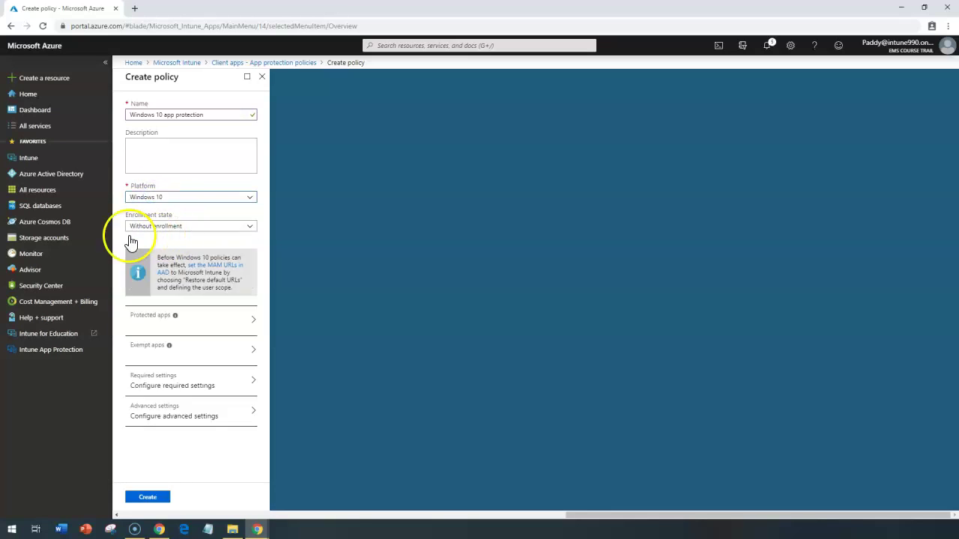
click(154, 226)
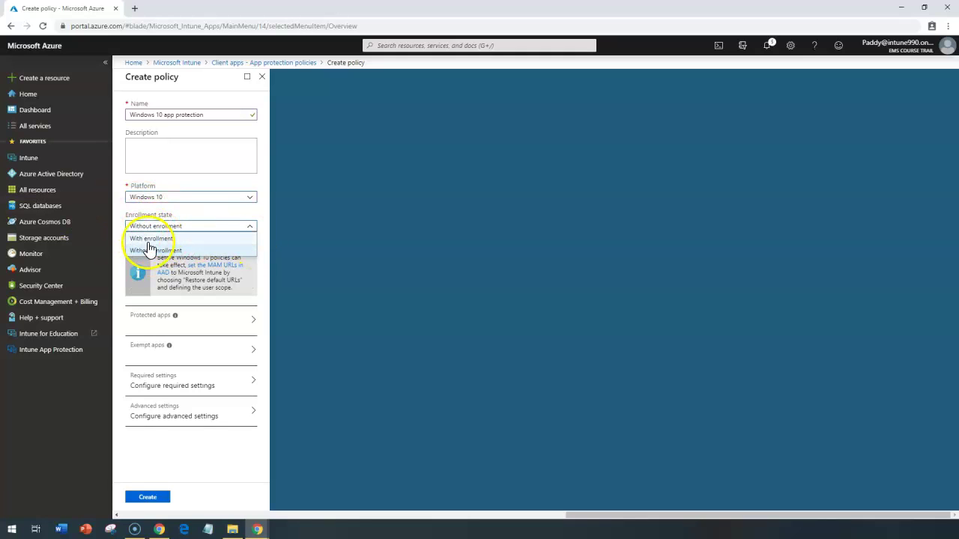
click(150, 239)
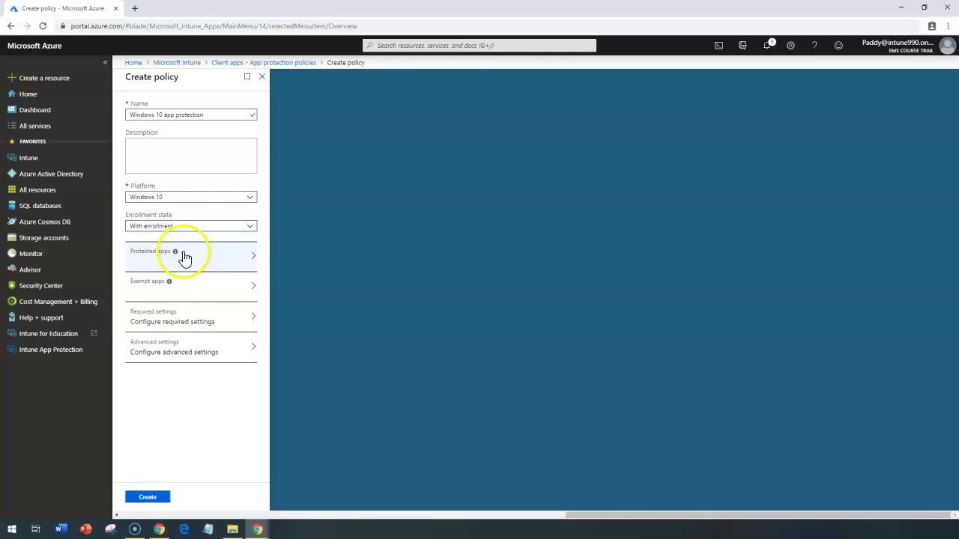
click(171, 226)
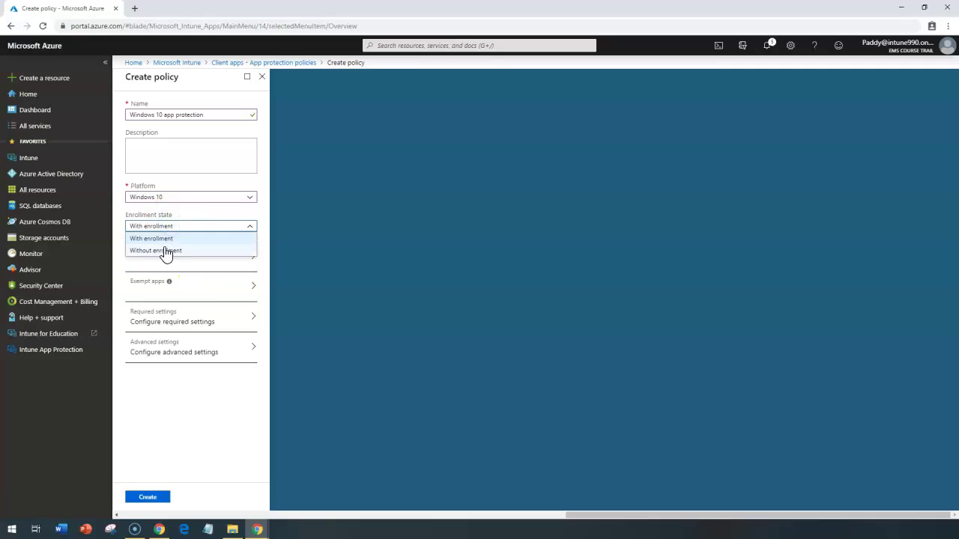
click(166, 247)
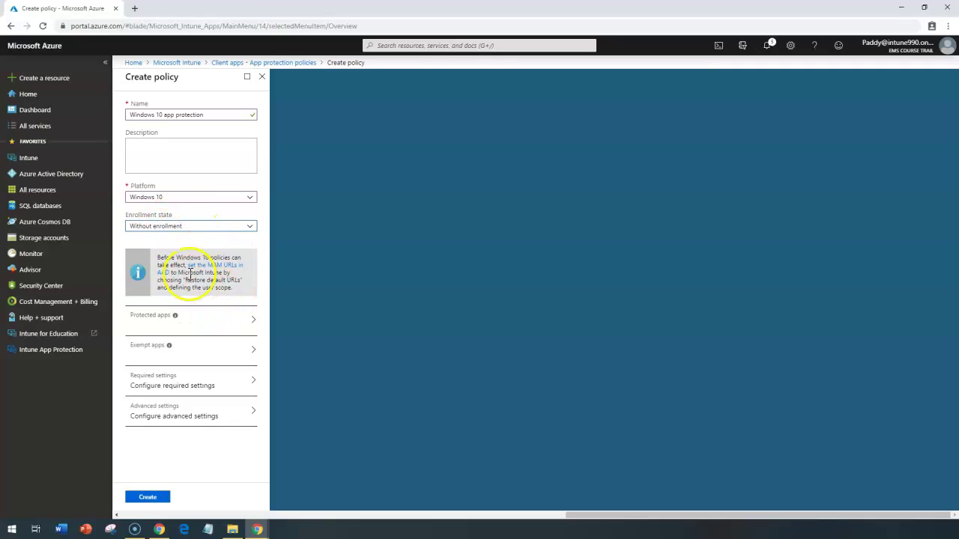
Read the MAM URL note and open Azure Active Directory in a new tab.
drag(158, 259, 217, 258)
click(224, 288)
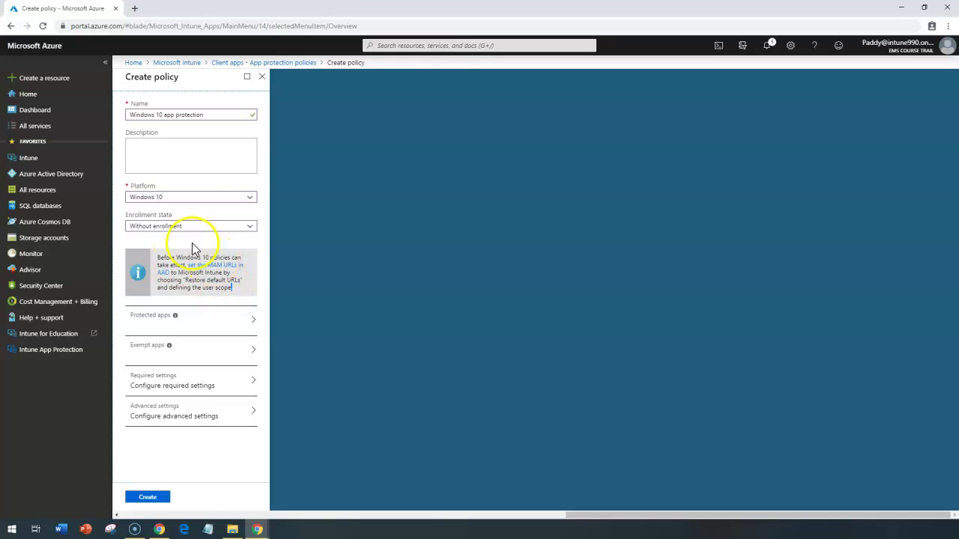
right_click(68, 174)
click(91, 180)
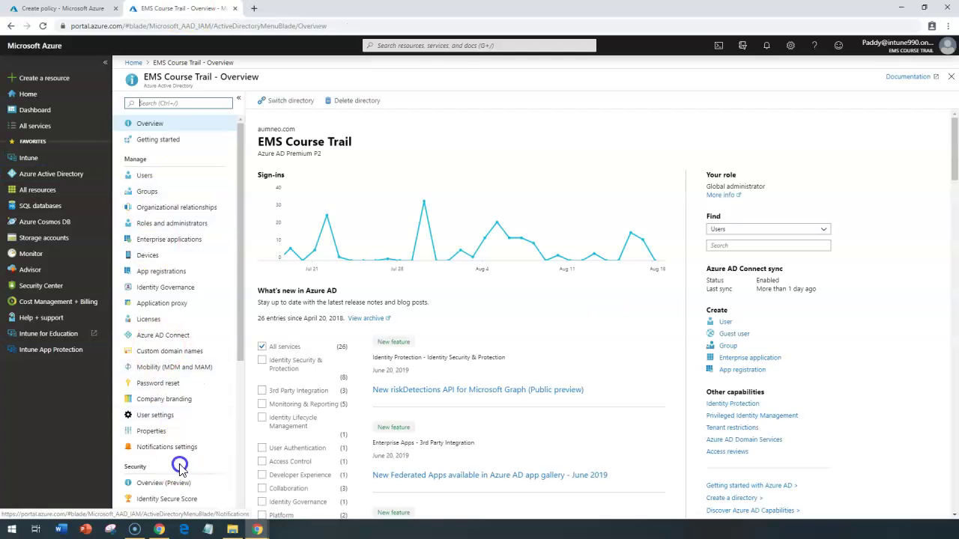
In Mobility (MDM and MAM), review the Microsoft Intune Enrollment MDM discovery URL.
scroll(172, 459, down, 1)
click(213, 320)
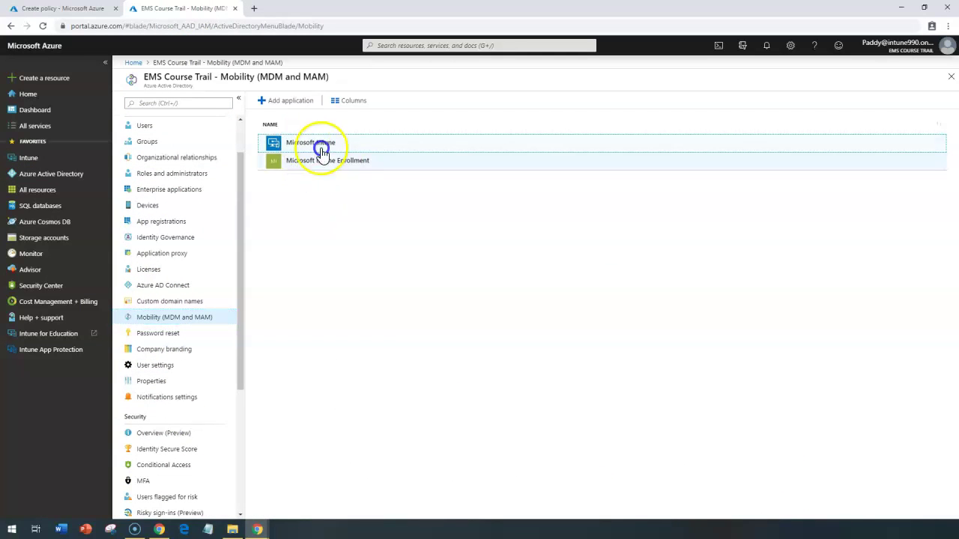
click(331, 167)
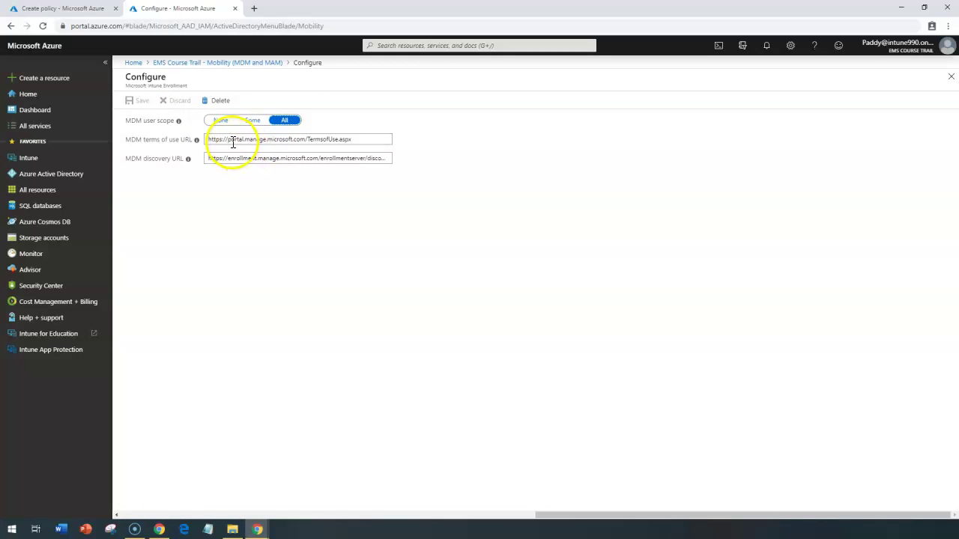
mouse_move(234, 141)
mouse_down()
mouse_move(268, 156)
mouse_move(381, 167)
mouse_up()
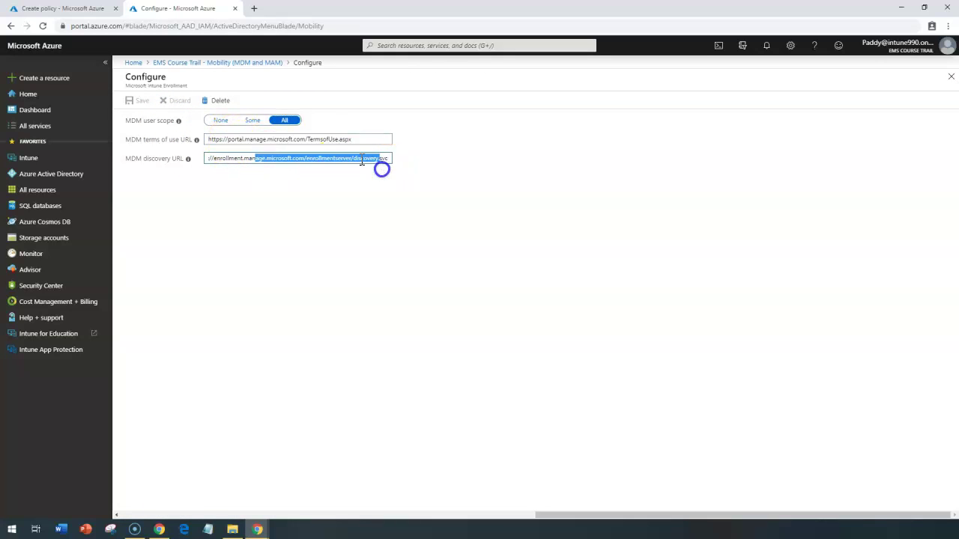
click(220, 65)
Check the Microsoft Intune MAM discovery URL, restore default MAM URLs, and return to the policy.
click(293, 156)
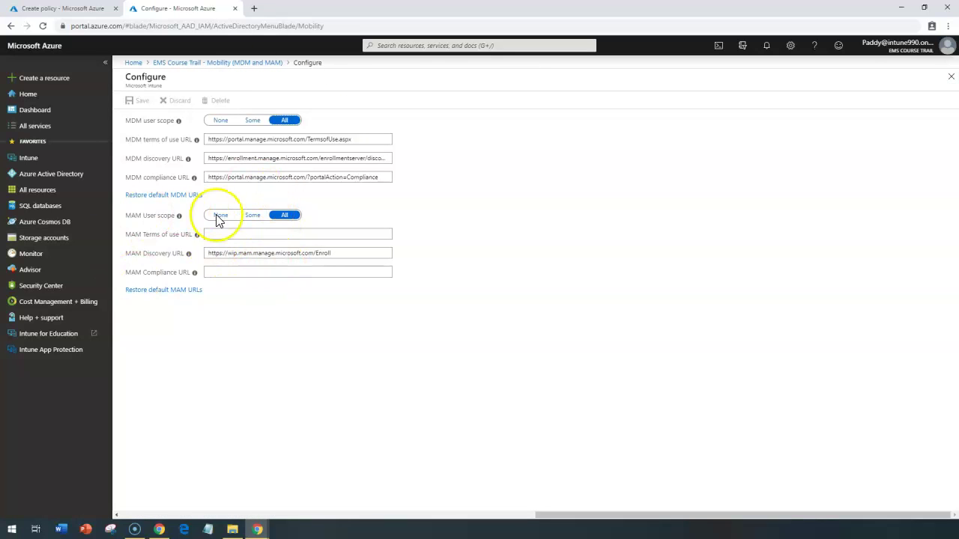
click(338, 268)
click(339, 255)
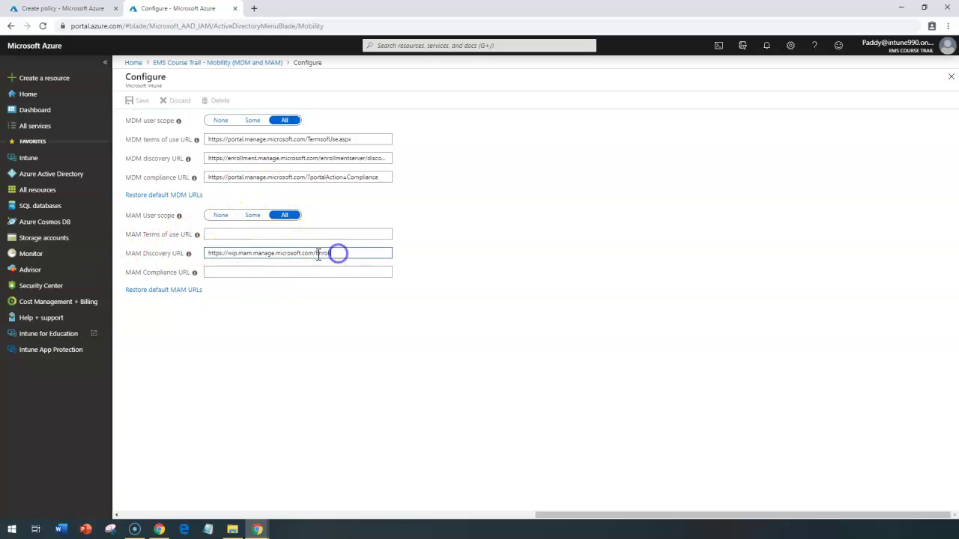
click(177, 292)
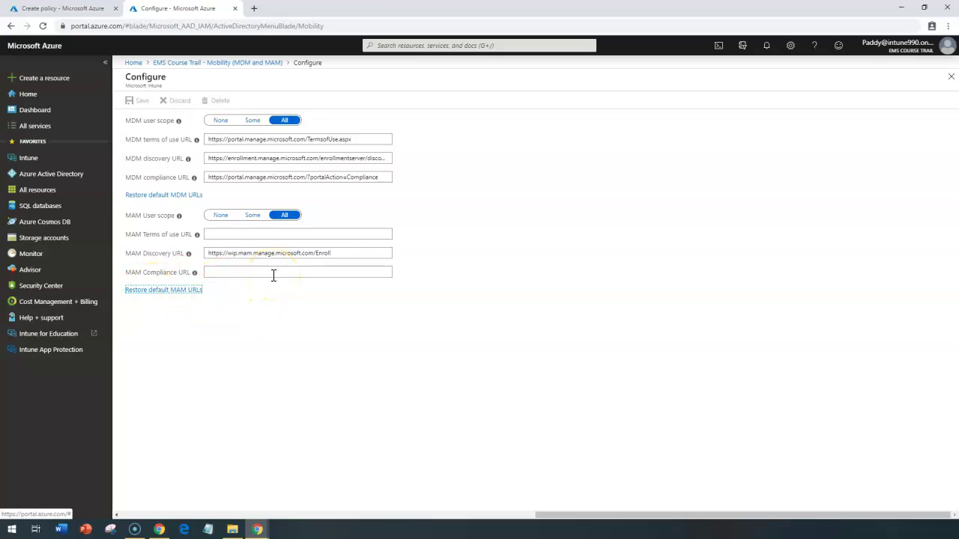
click(63, 8)
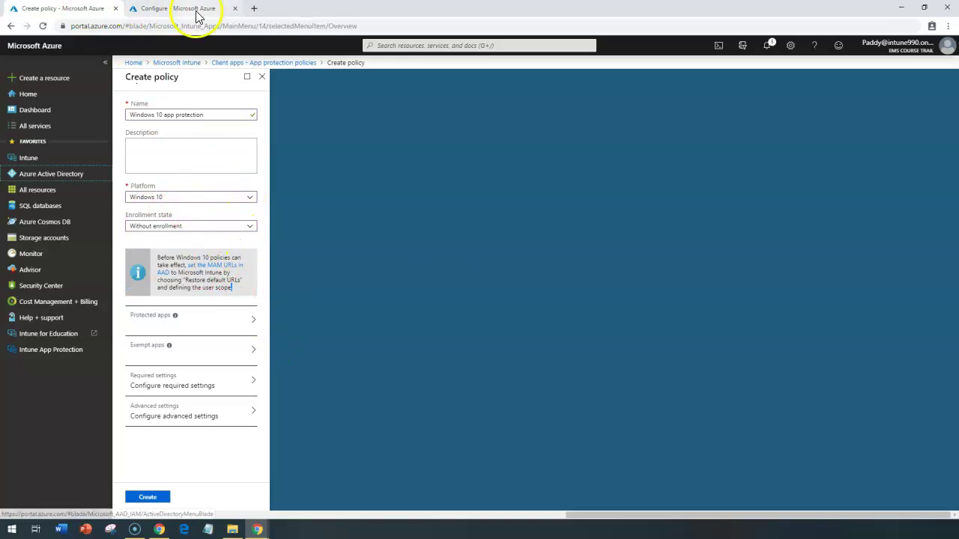
Switch the policy's enrollment state to With enrollment.
click(229, 11)
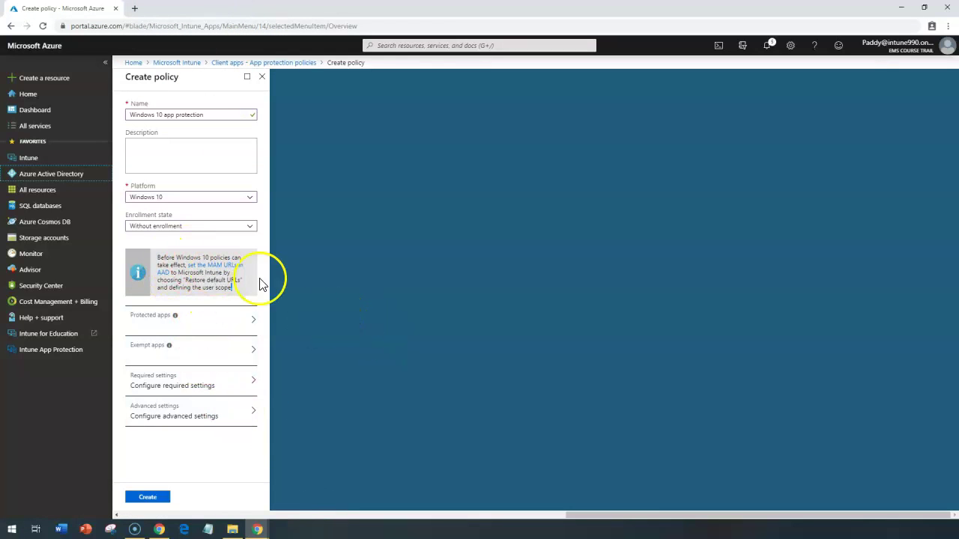
click(207, 232)
click(161, 238)
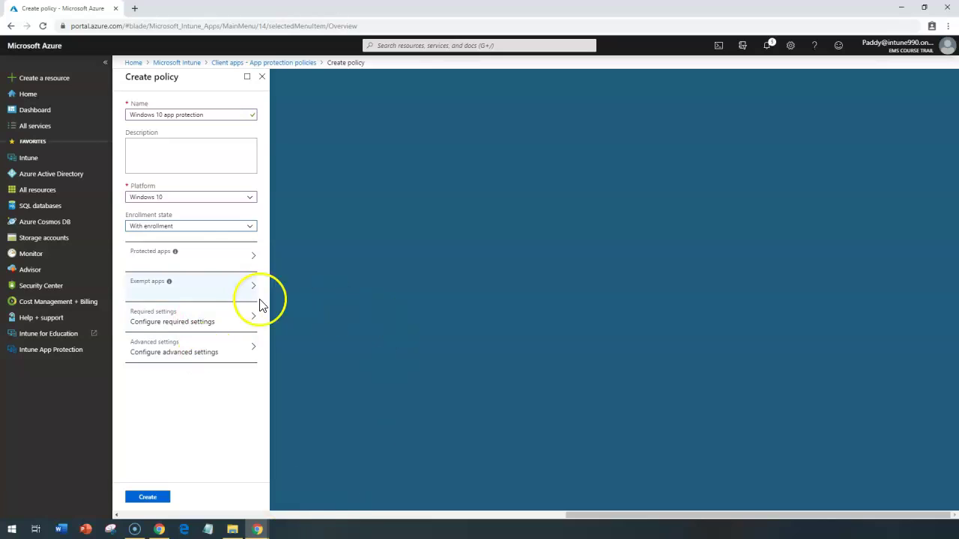
Add OneDrive App as the only protected app, unchecking Groove Music, and accept the list.
click(205, 263)
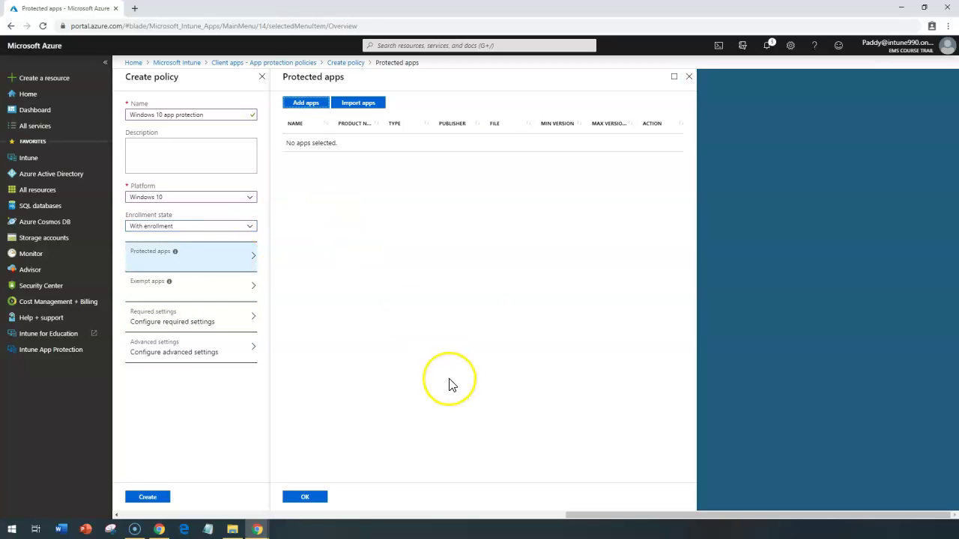
click(301, 102)
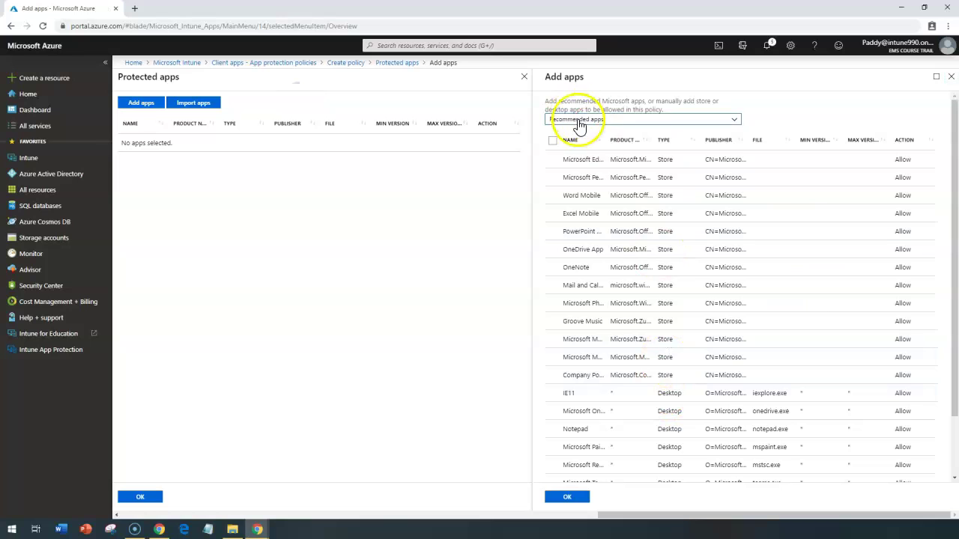
click(574, 120)
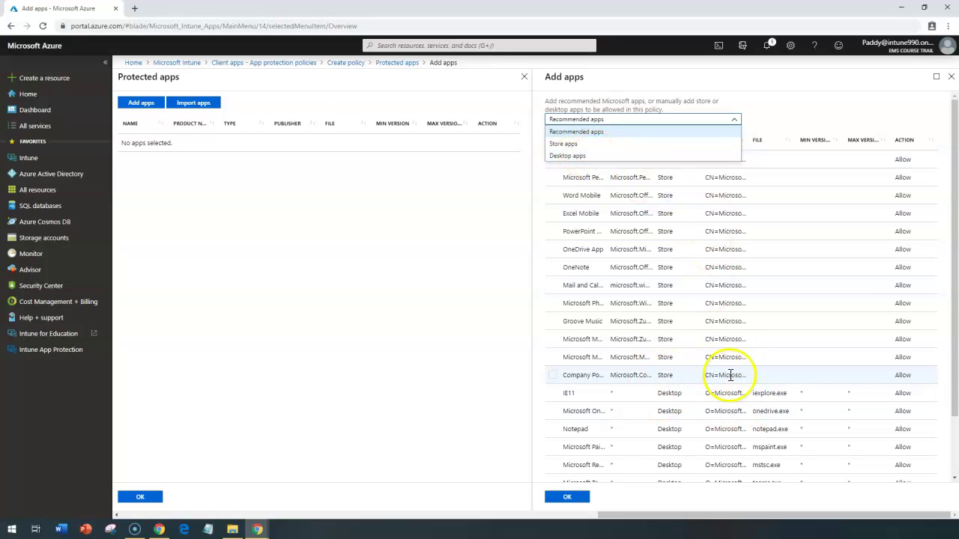
click(579, 321)
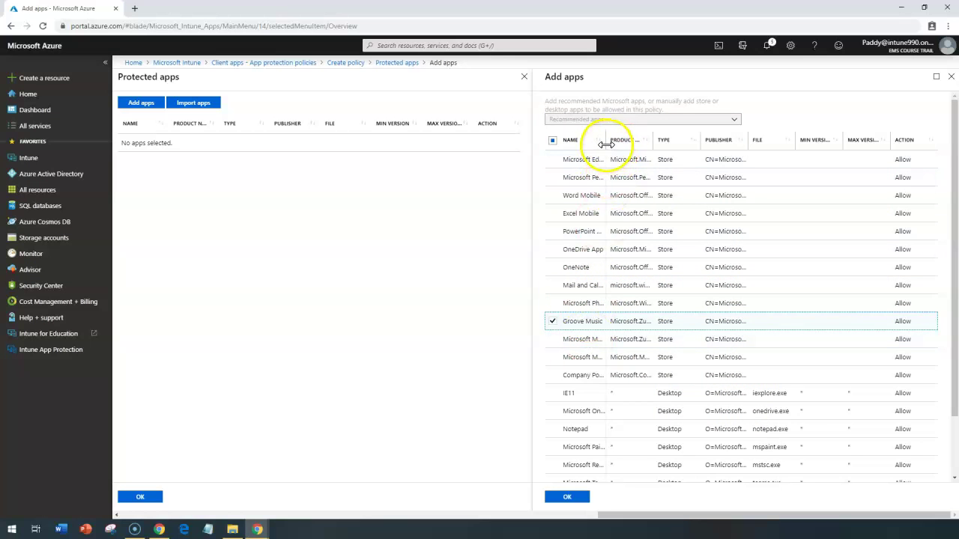
drag(607, 143, 642, 148)
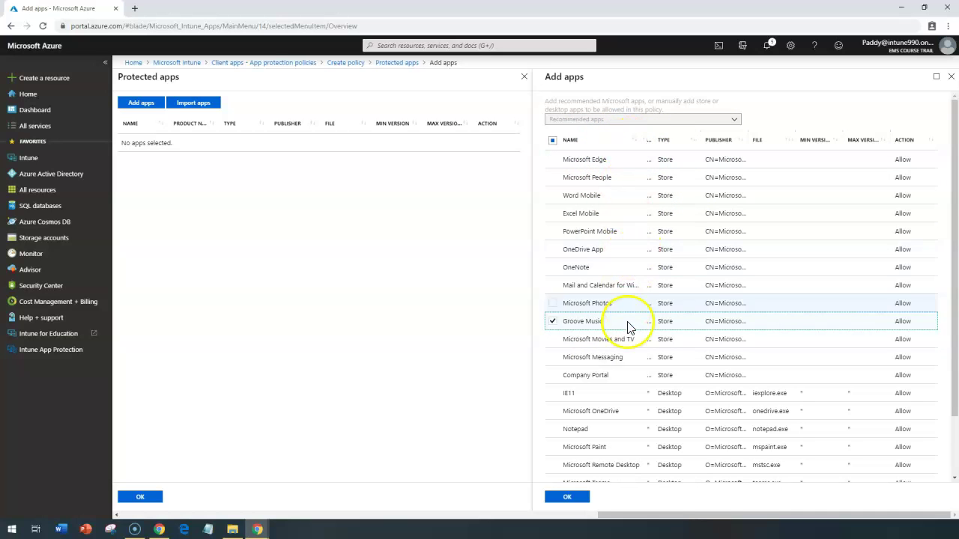
scroll(687, 325, down, 2)
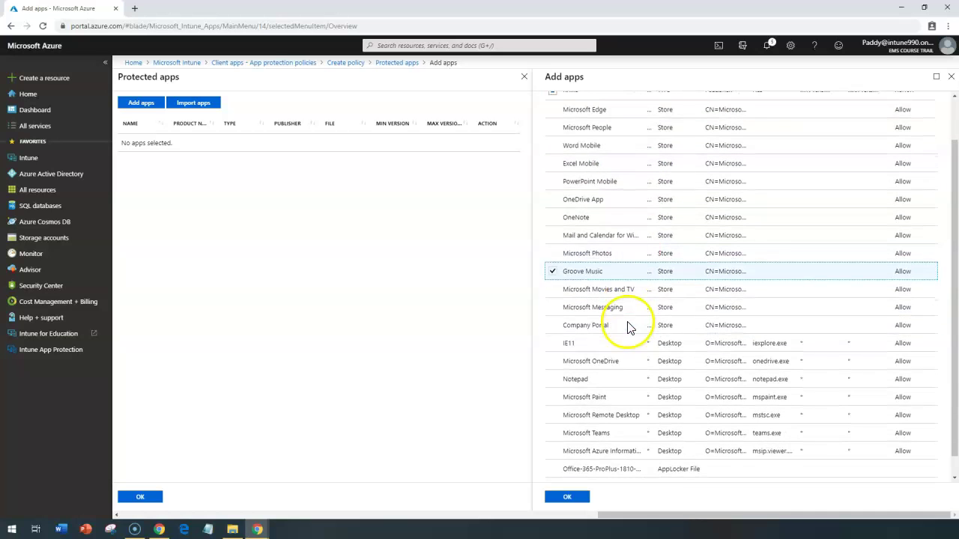
click(552, 201)
click(552, 272)
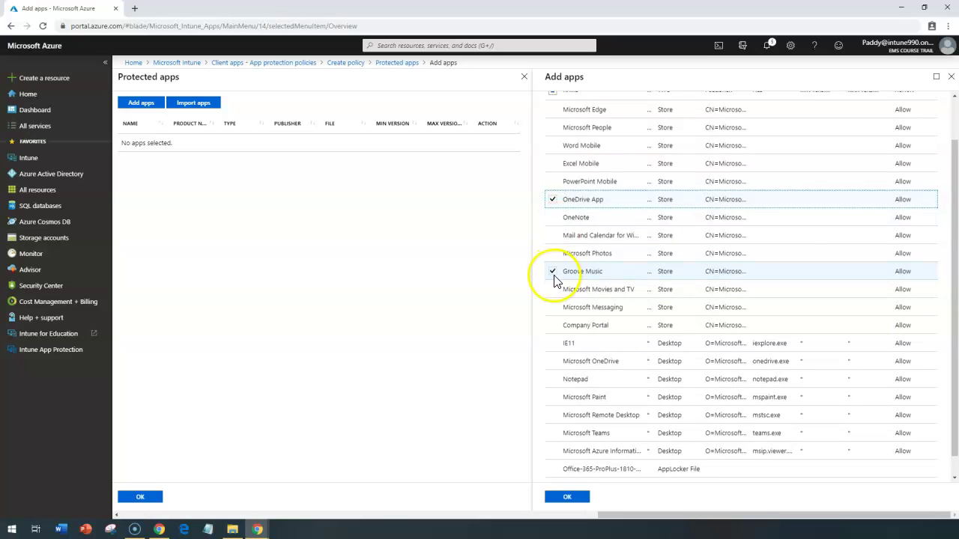
click(566, 498)
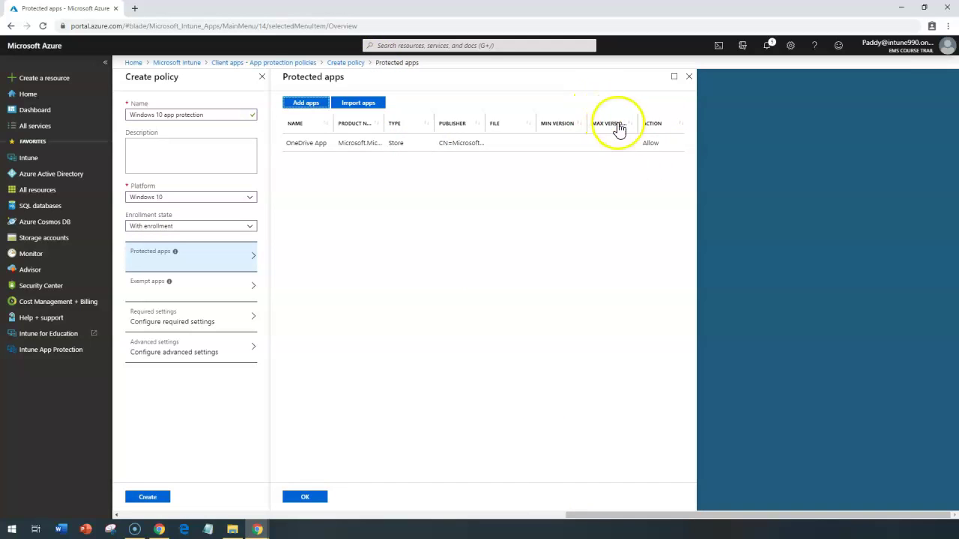
click(651, 146)
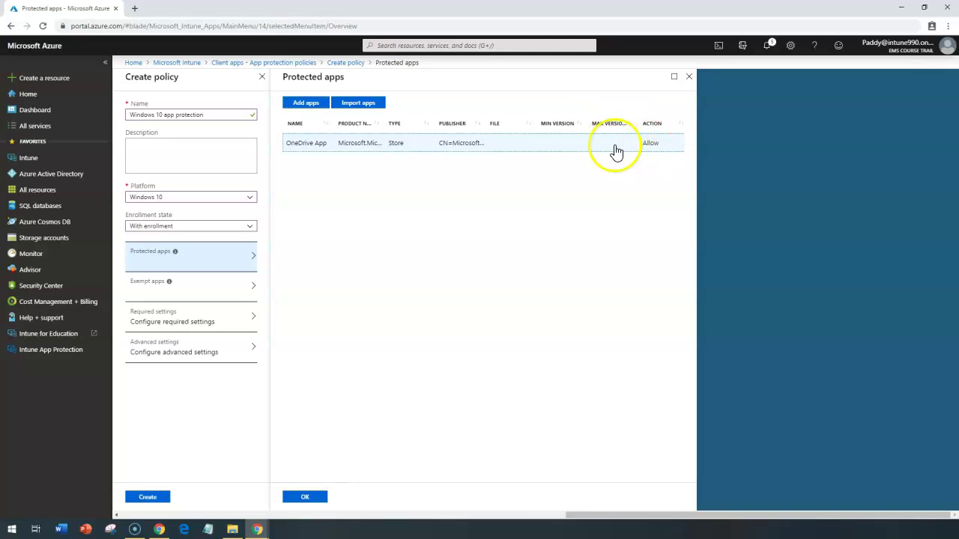
click(299, 498)
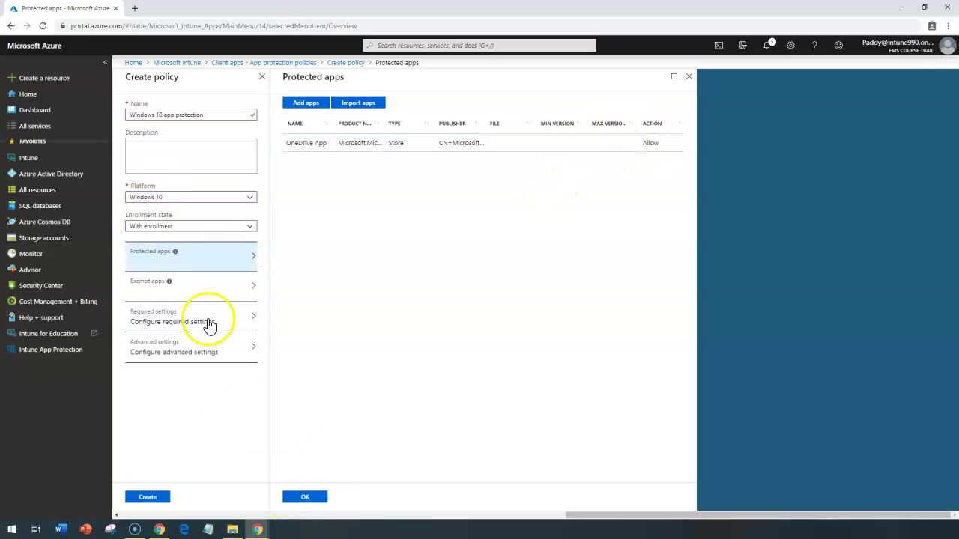
click(305, 497)
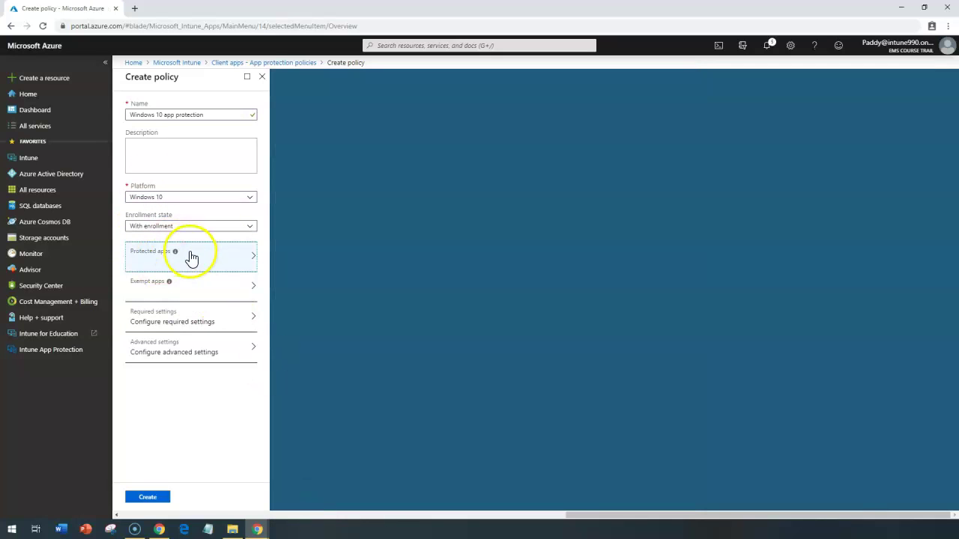
In Required settings, toggle Windows Information Protection mode to Block and back to Off.
click(182, 287)
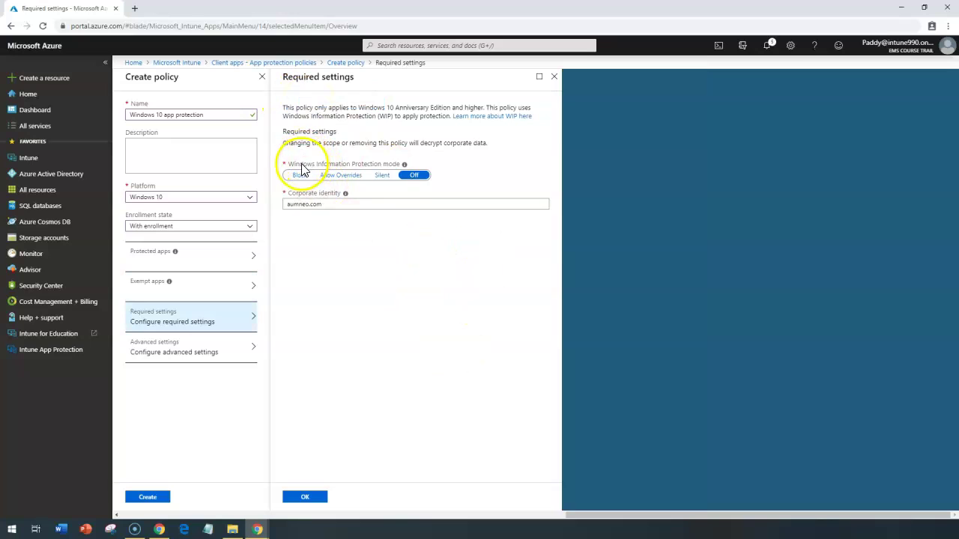
click(364, 166)
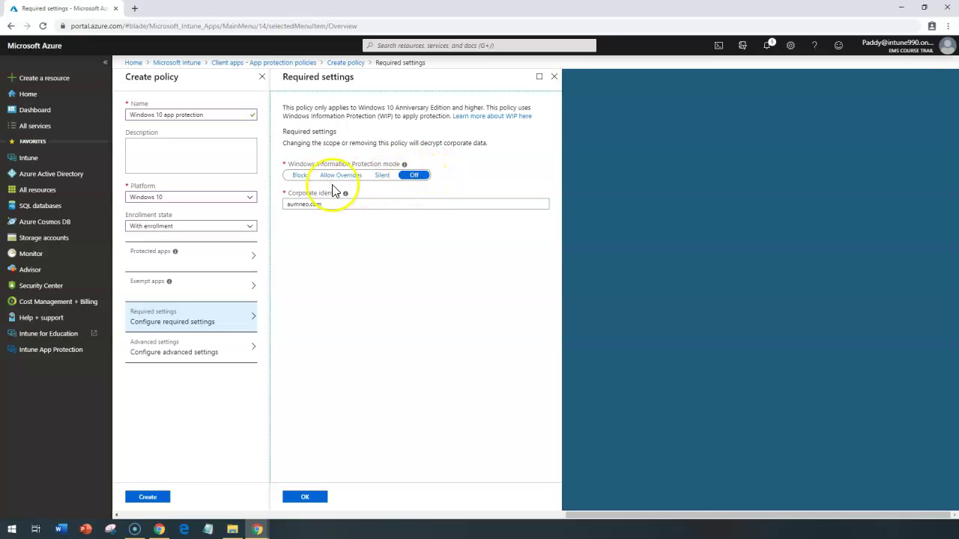
click(300, 177)
click(337, 175)
click(382, 175)
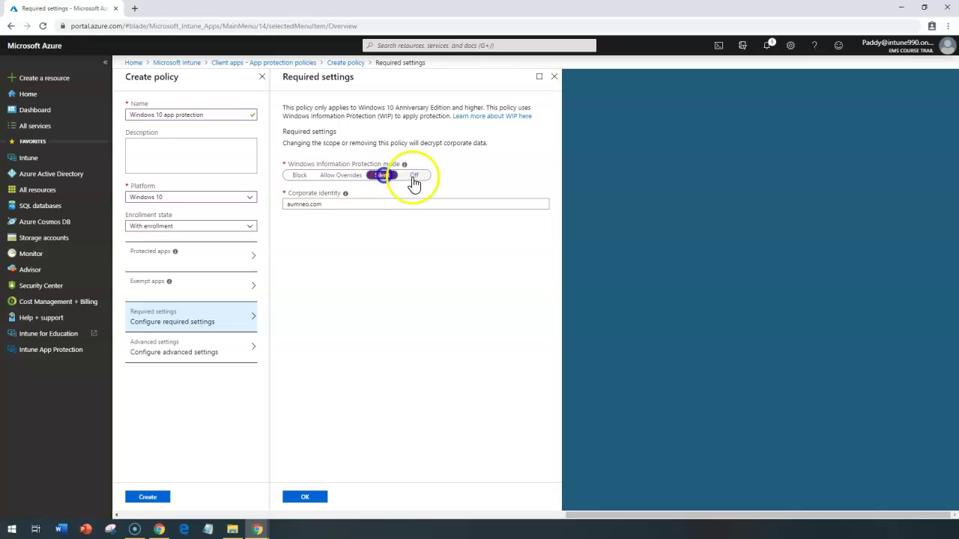
click(414, 175)
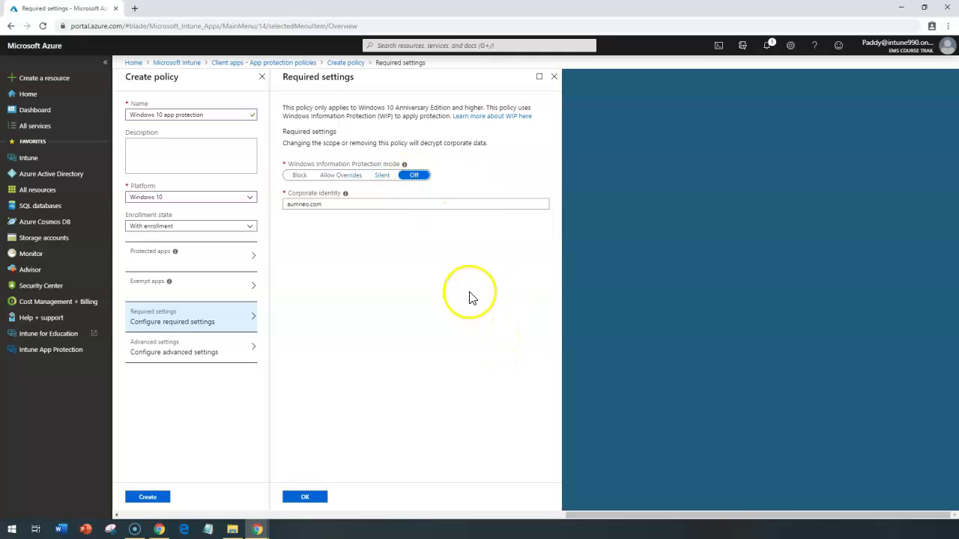
Open the policy's Advanced settings and look over the existing network boundaries.
click(554, 77)
click(181, 343)
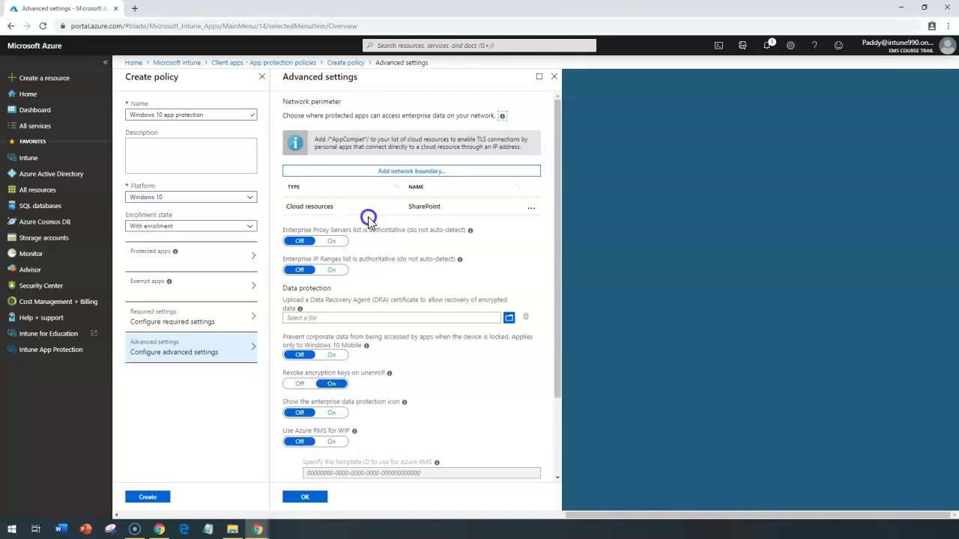
scroll(389, 279, down, 3)
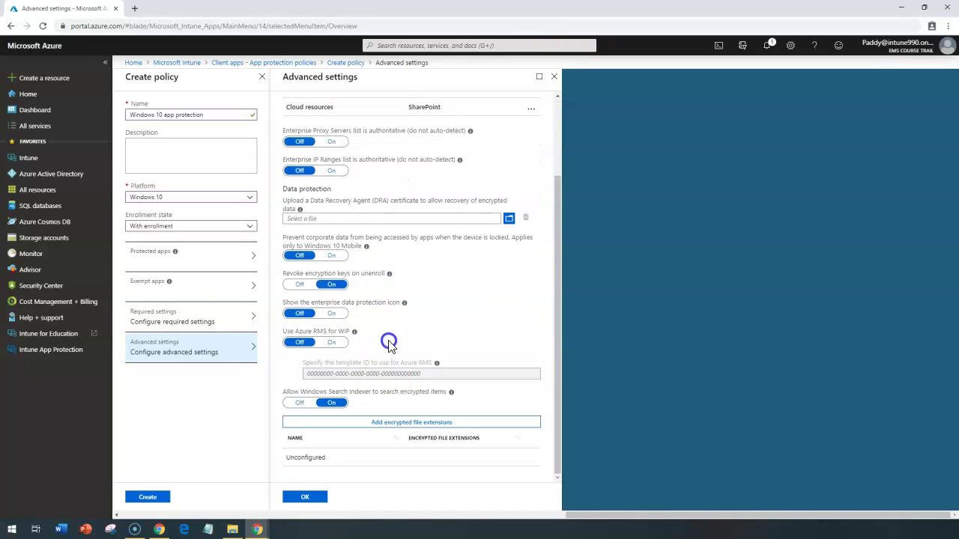
scroll(389, 344, up, 3)
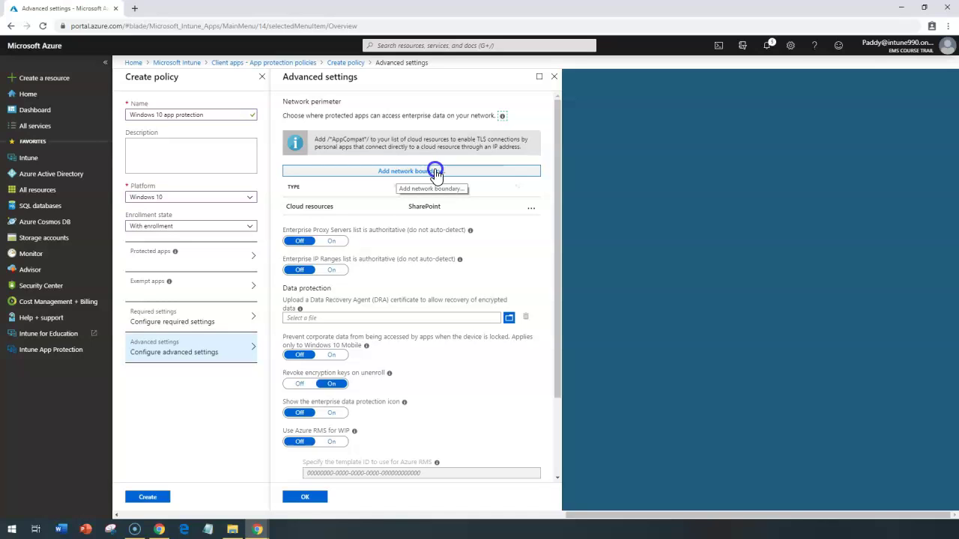
click(435, 173)
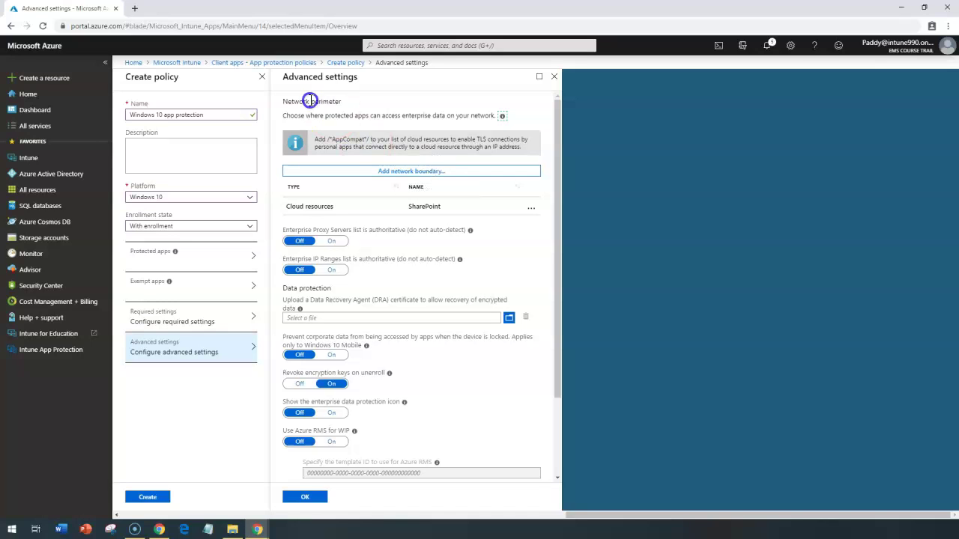
drag(284, 100, 373, 117)
Start a new network boundary with type IPv4 ranges, after briefly picking Protected domains.
click(382, 174)
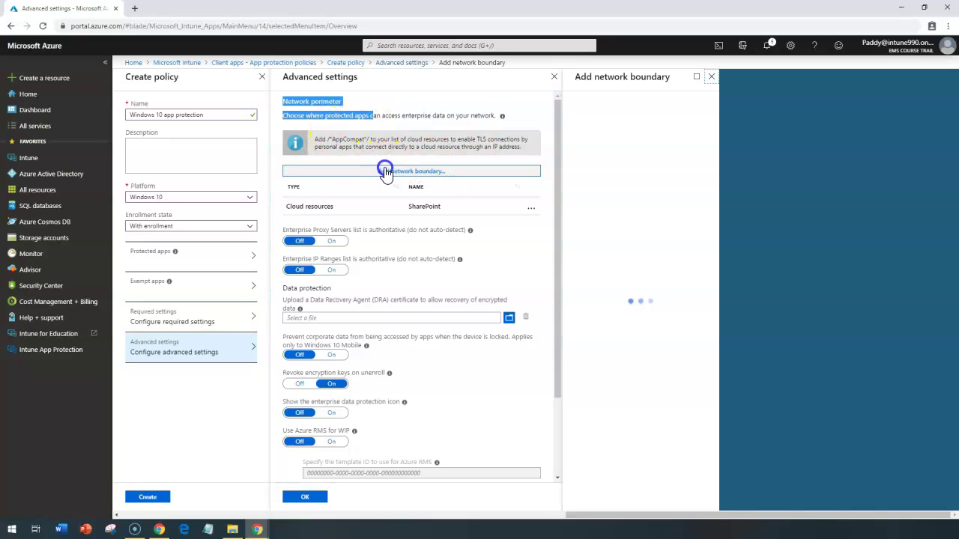
click(687, 113)
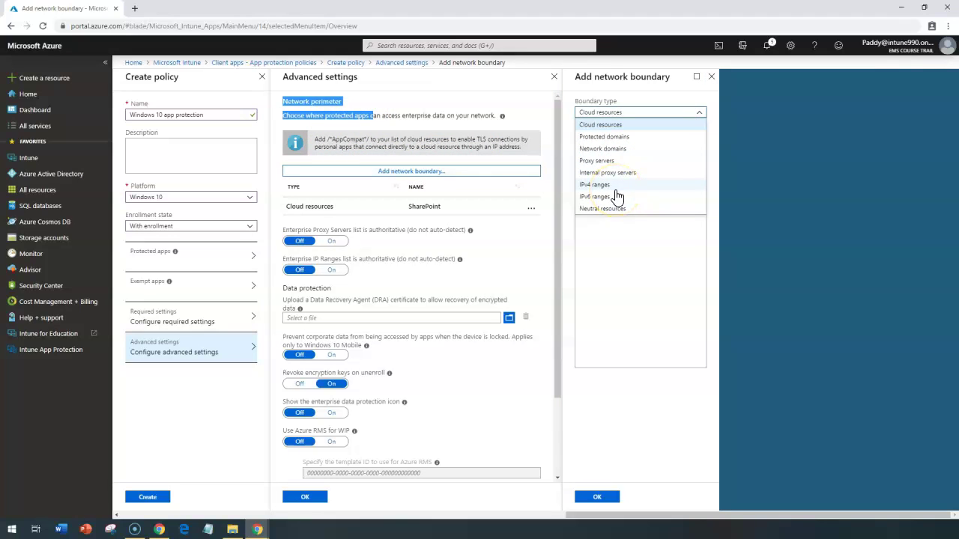
click(608, 136)
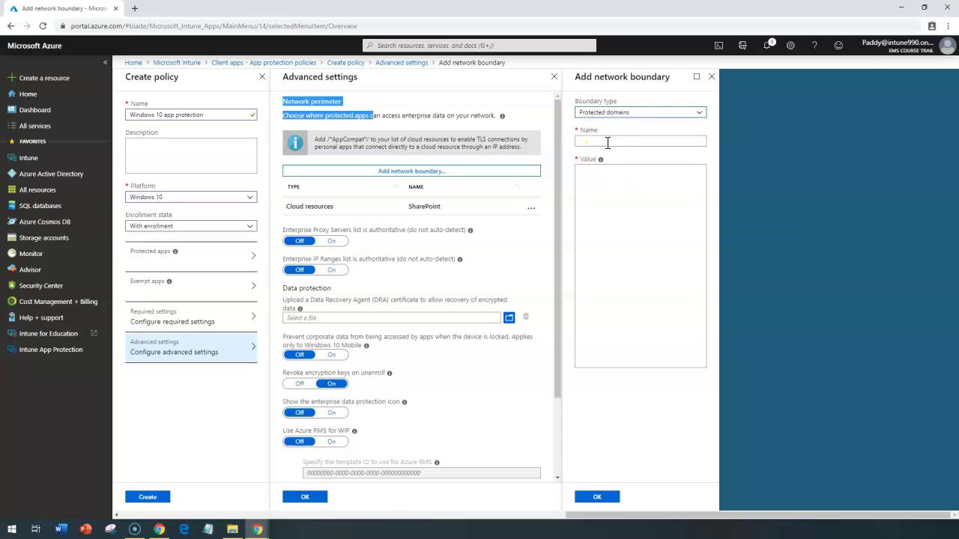
click(631, 119)
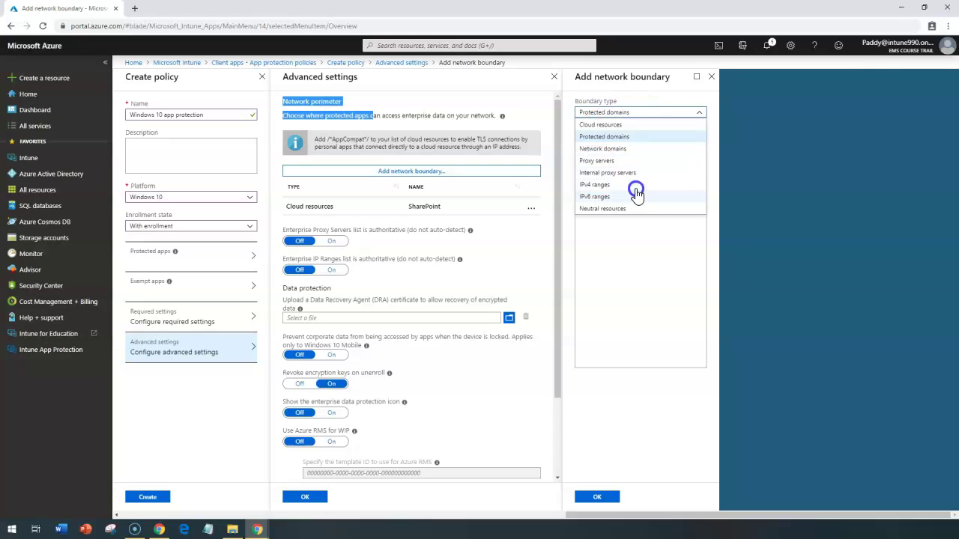
click(627, 185)
click(614, 141)
text(202.153.62.0/24)
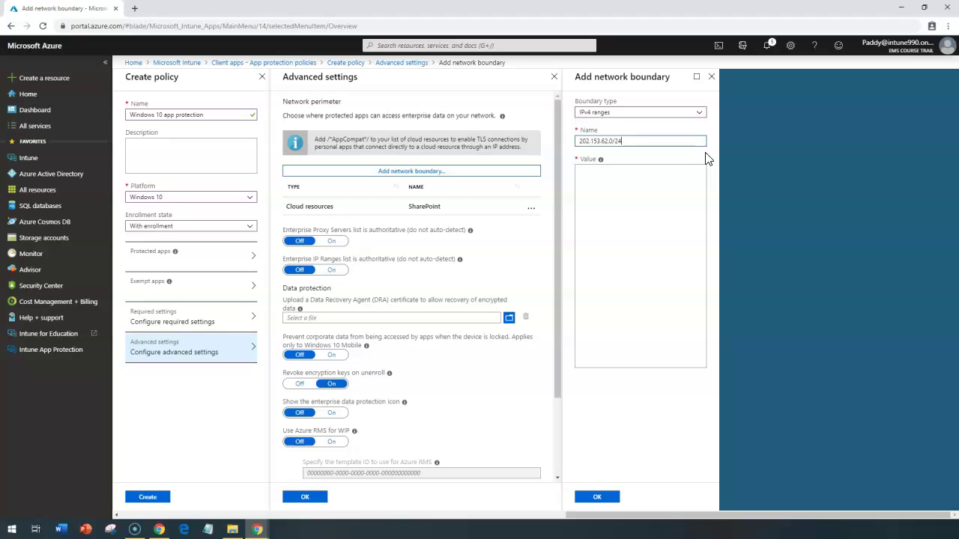
Move the 202.153.62.0/24 range from the Name box into Value, then close the boundary blade.
drag(649, 143, 525, 156)
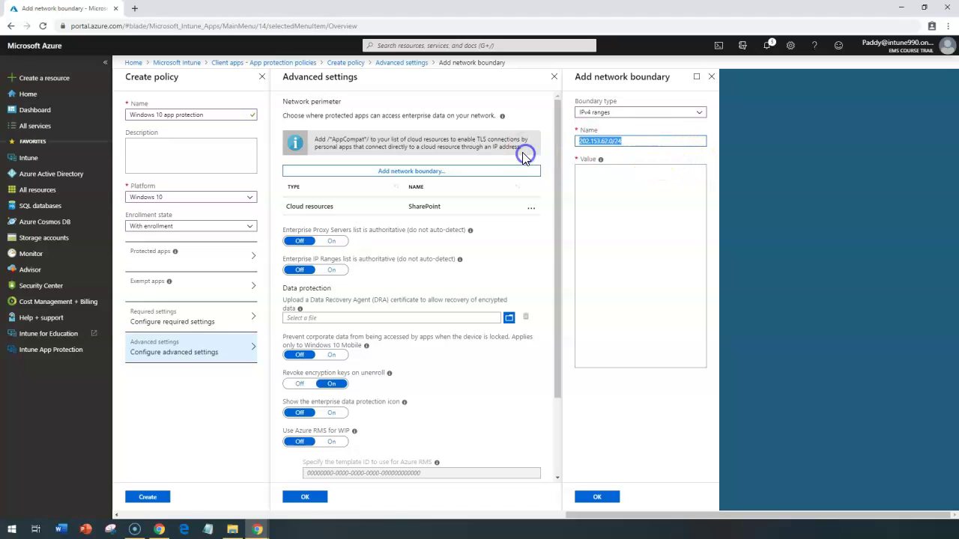
key(ctrl+x)
click(587, 174)
key(ctrl+v)
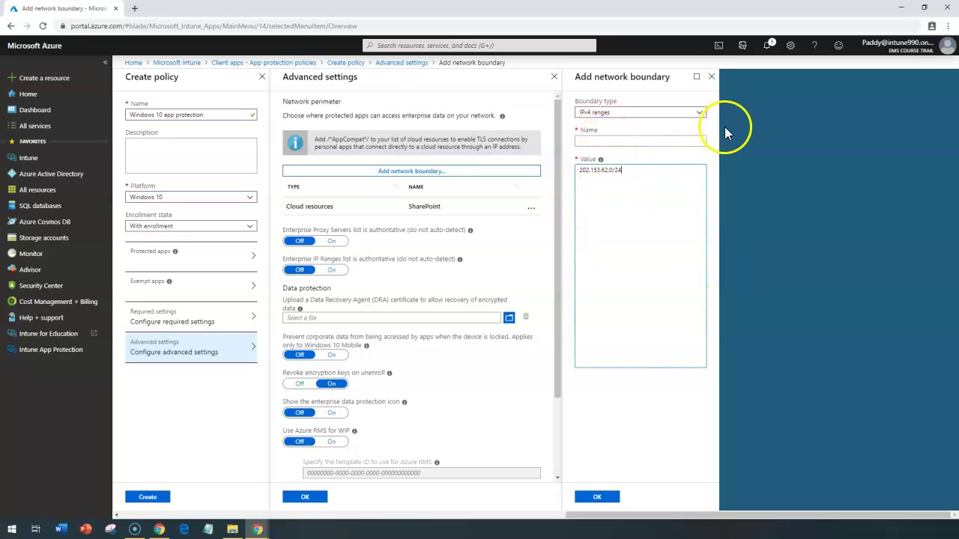
click(711, 76)
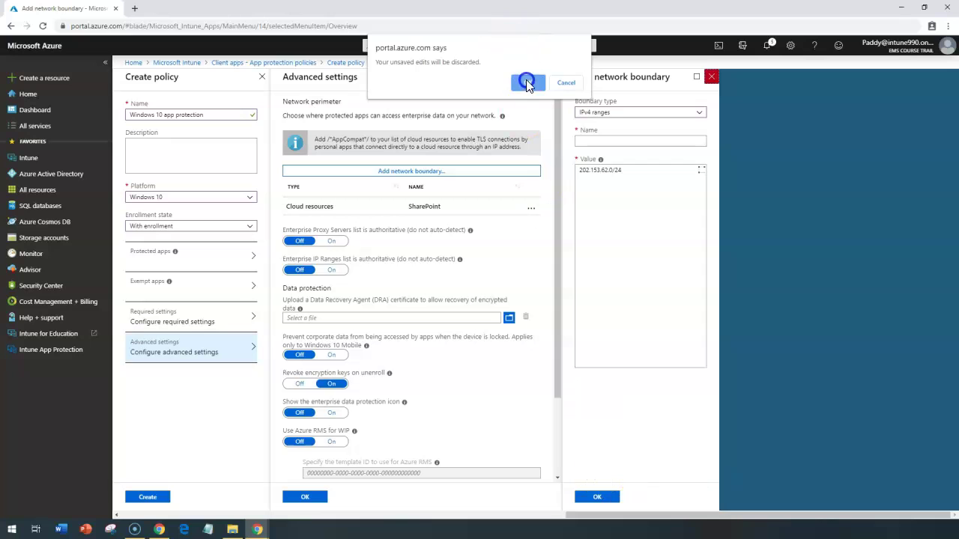
Discard the unsaved boundary and toggle Enterprise Proxy Servers authoritative On, then back Off.
click(526, 79)
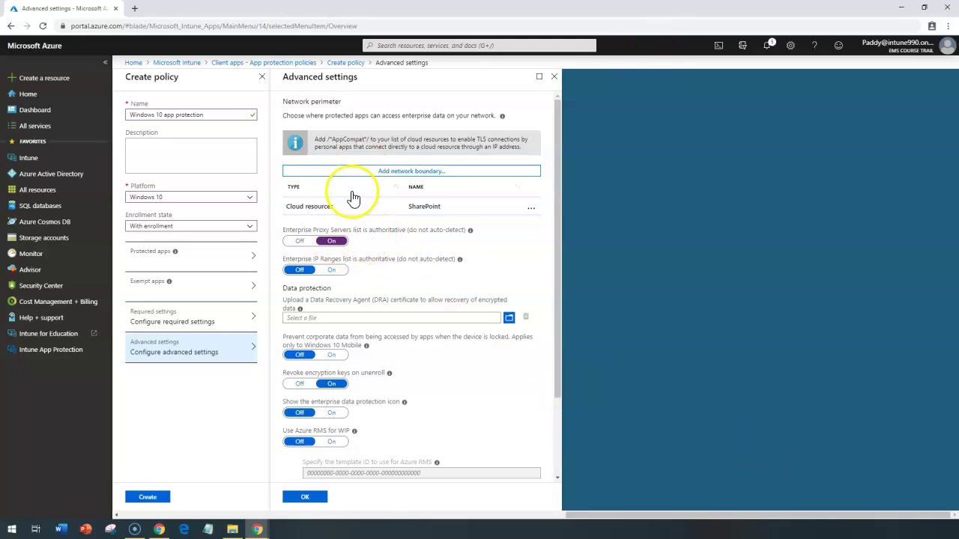
click(331, 241)
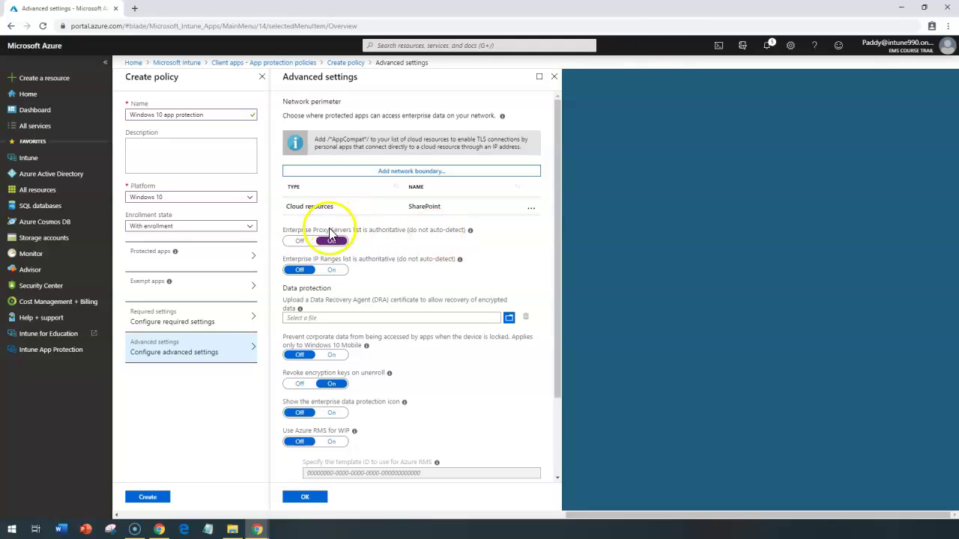
click(302, 241)
Review the remaining advanced settings, keeping revoke-on-unenroll and encrypted-item indexing on, and confirm.
scroll(360, 288, down, 1)
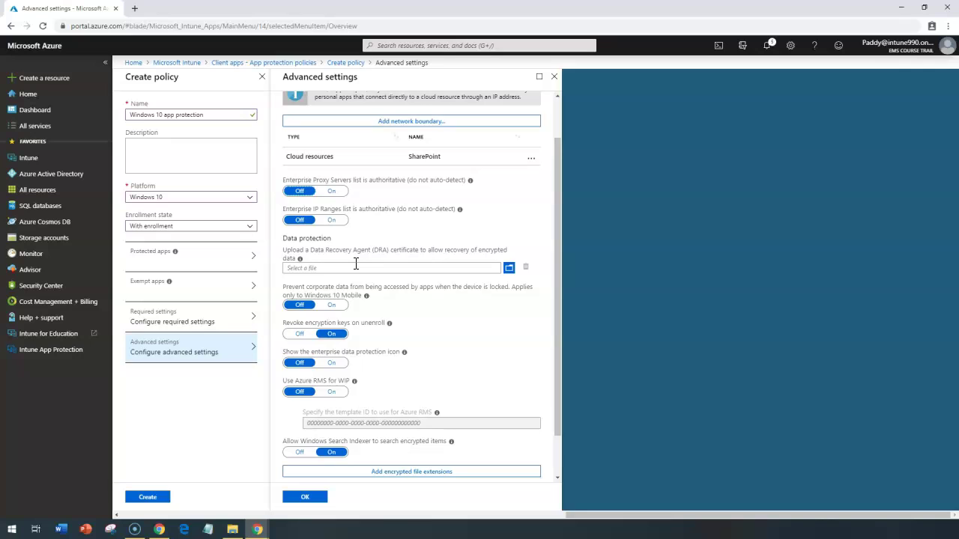
click(399, 169)
scroll(456, 283, down, 1)
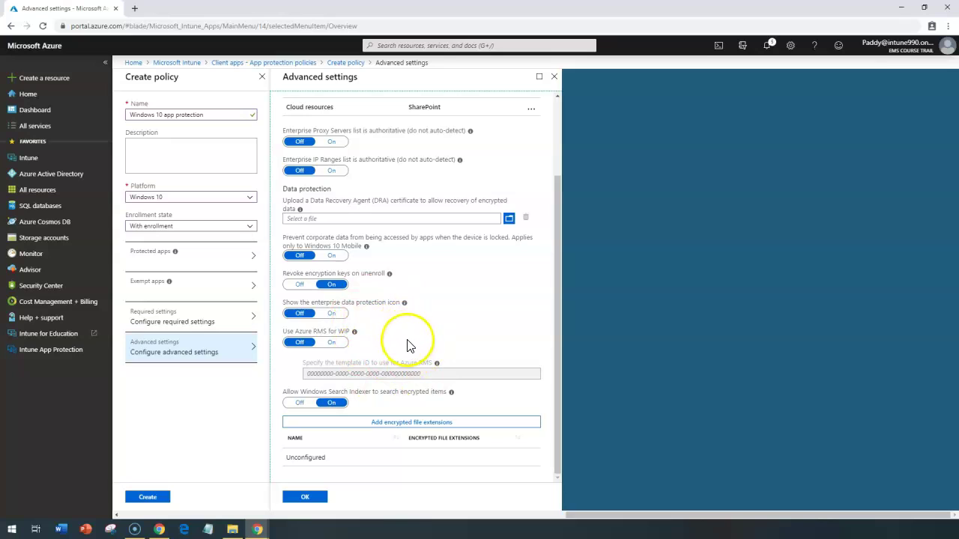
click(558, 470)
click(352, 464)
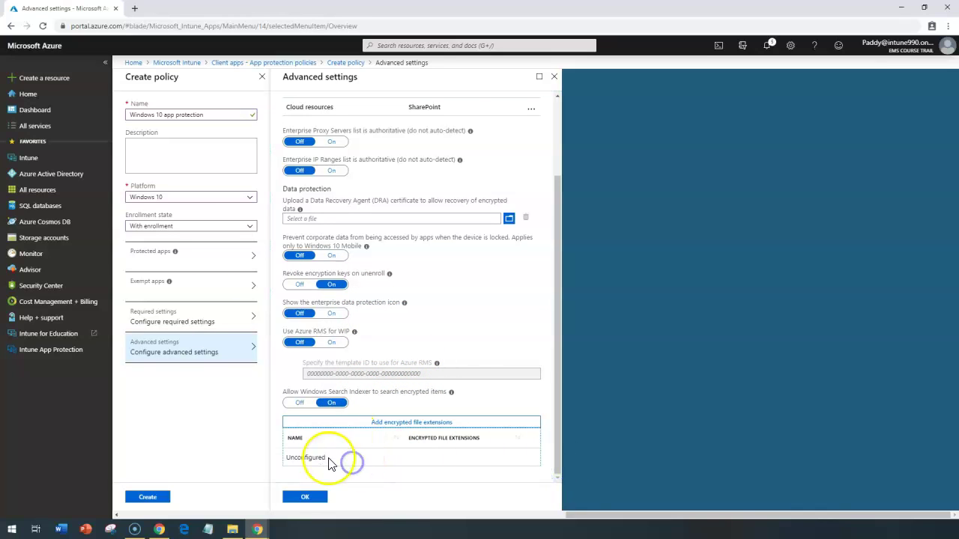
scroll(398, 195, up, 3)
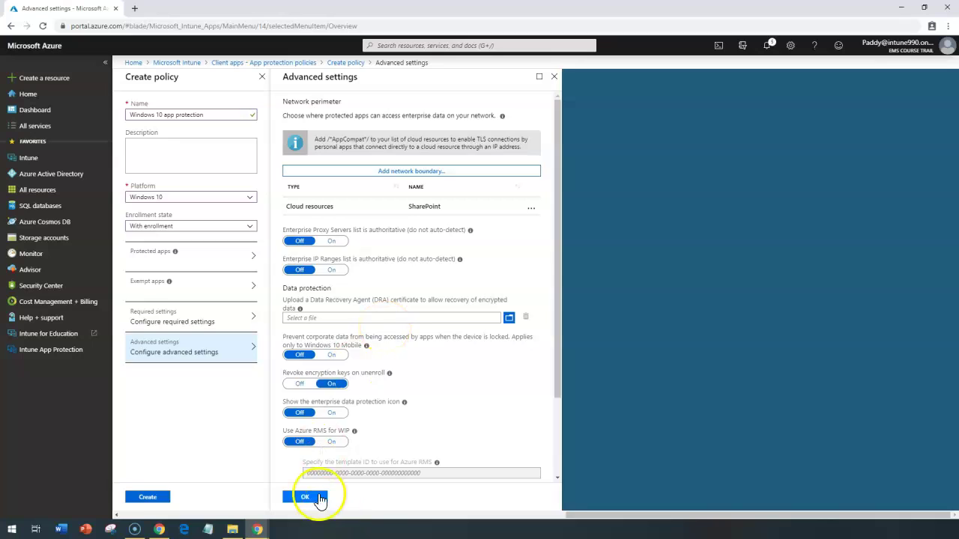
Leave Exempt apps empty and create the Windows 10 app protection policy.
click(165, 386)
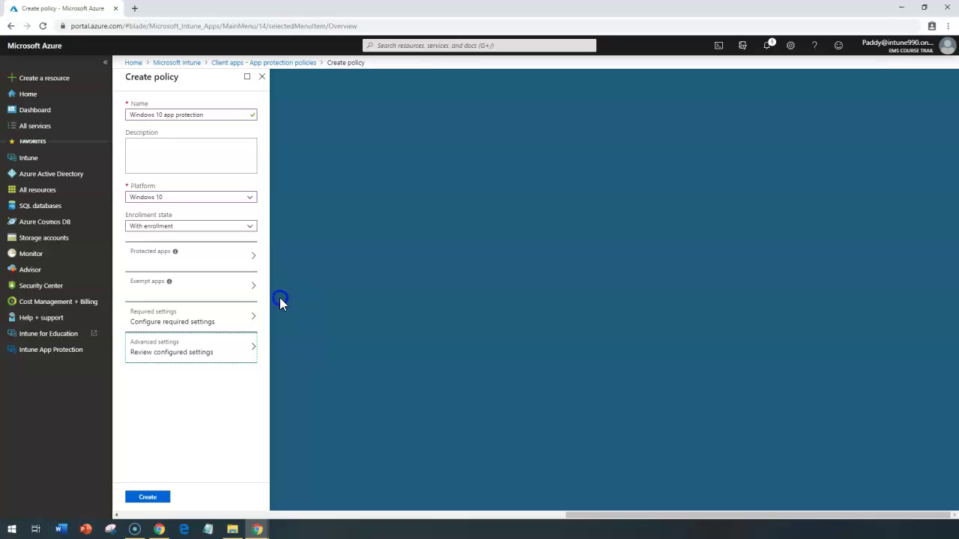
click(207, 298)
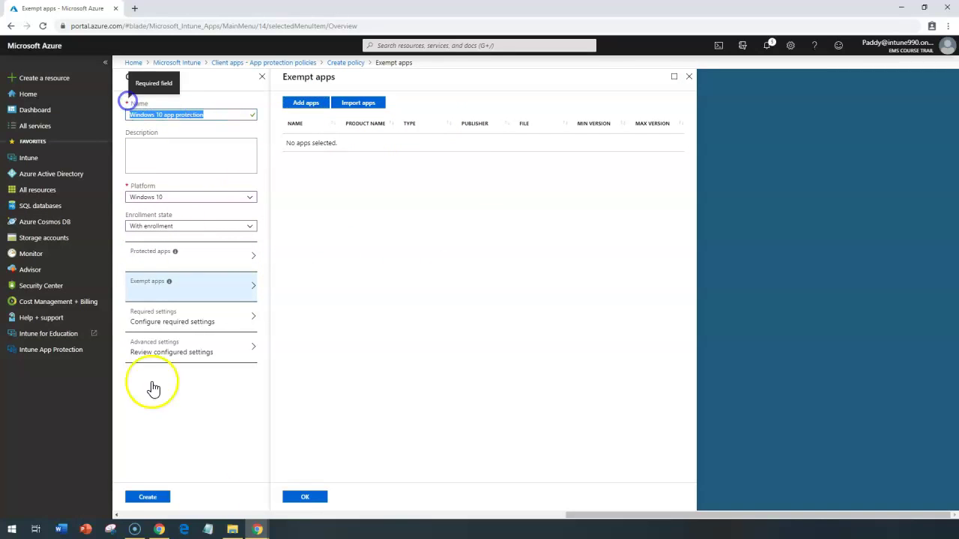
click(689, 76)
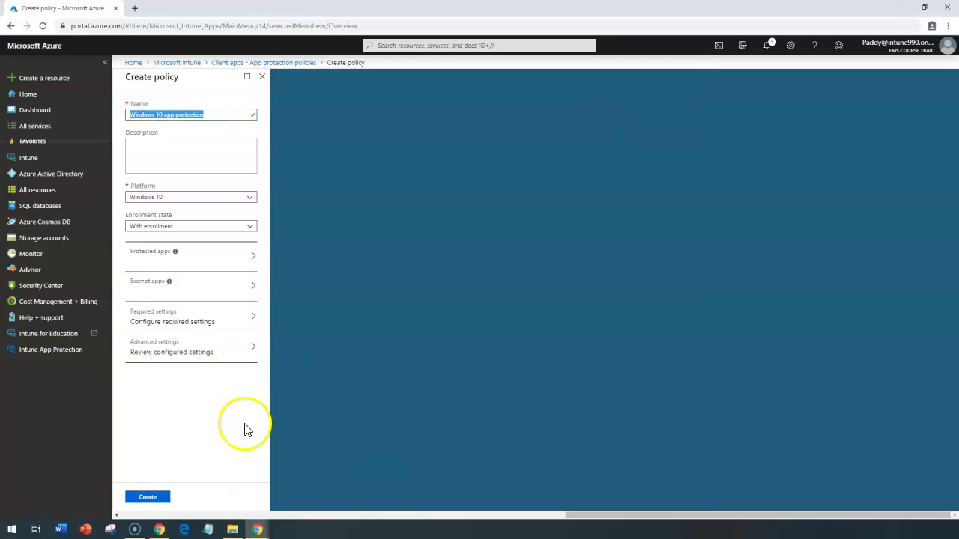
click(153, 499)
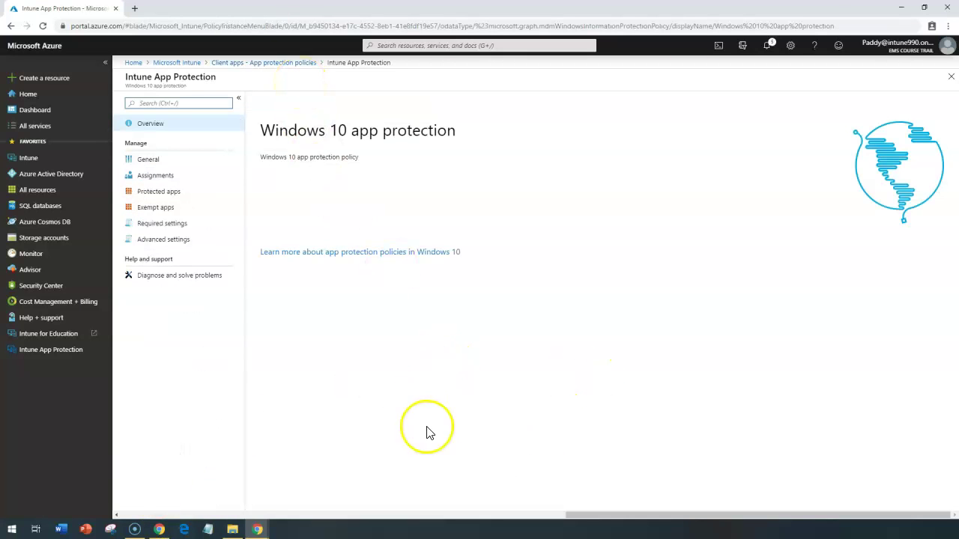
Open the Windows 10 app protection policy and go to its Assignments page.
click(218, 69)
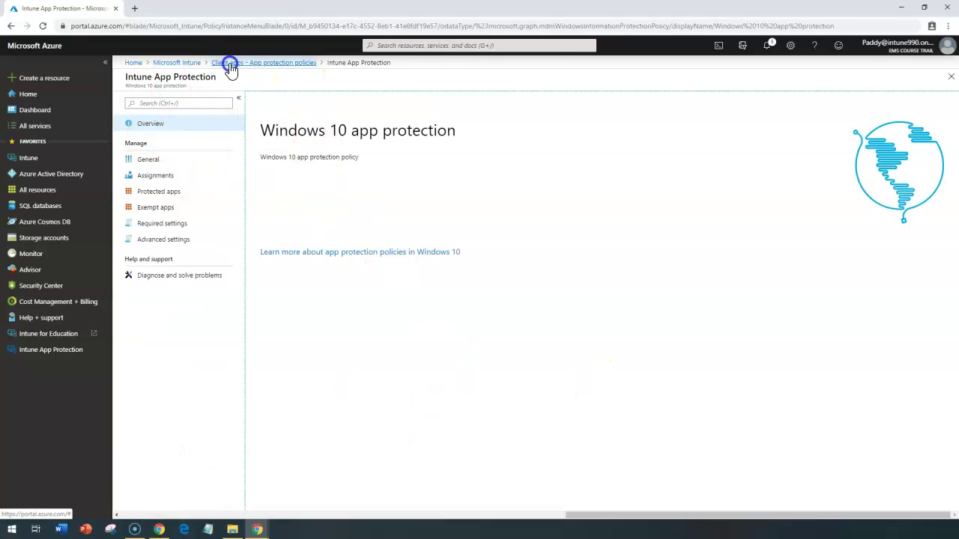
click(229, 66)
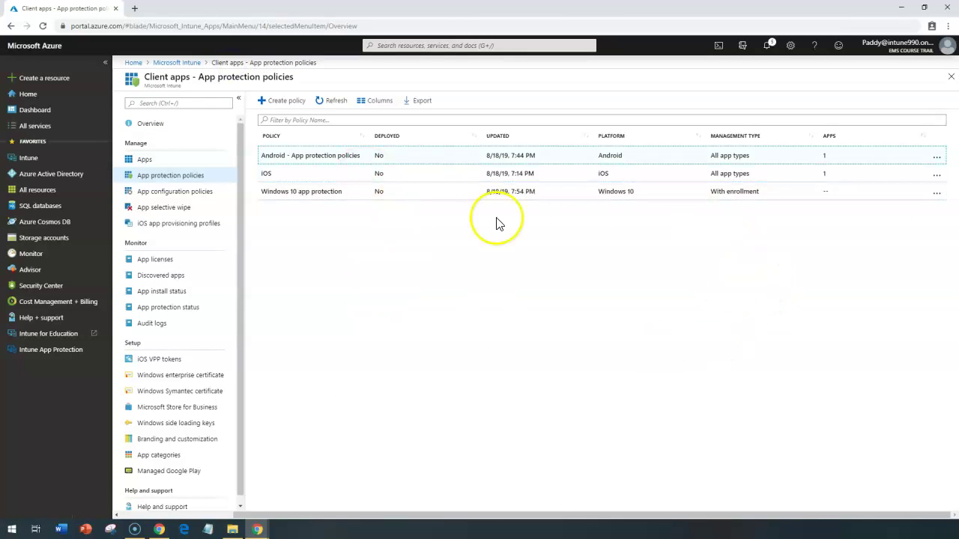
click(376, 194)
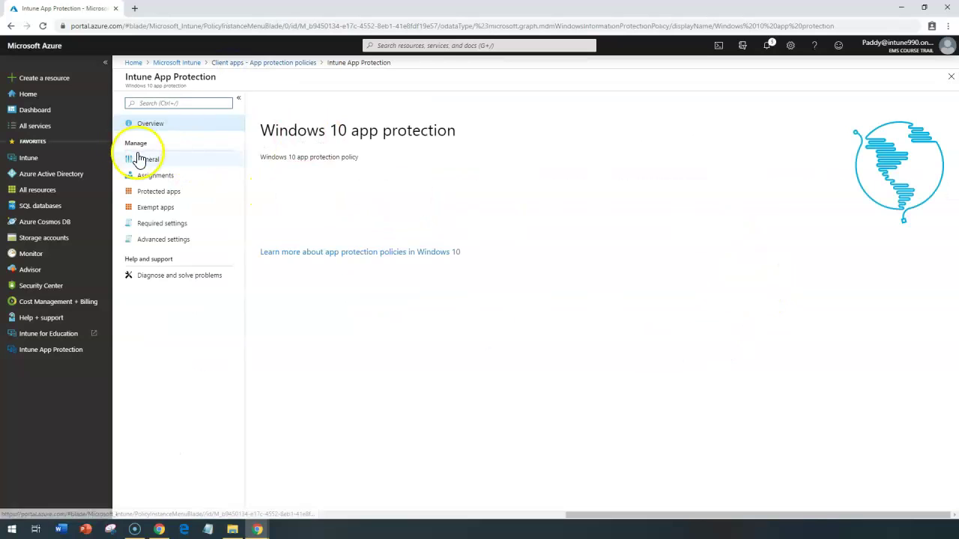
click(139, 160)
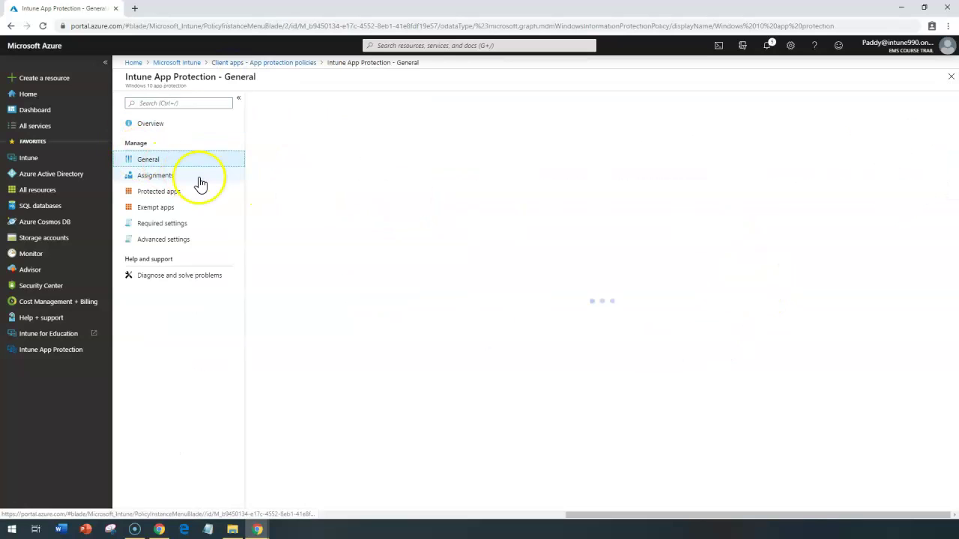
drag(325, 155, 195, 167)
click(157, 175)
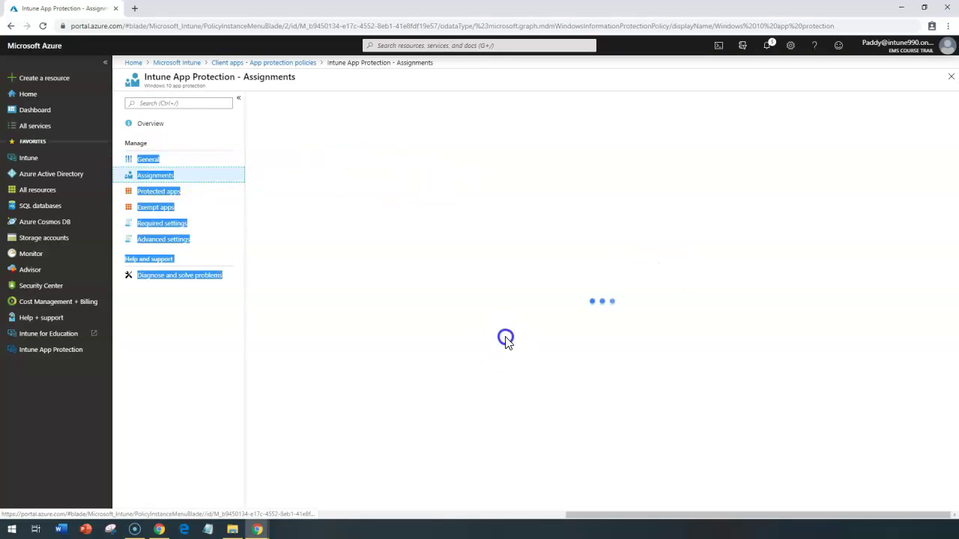
click(450, 360)
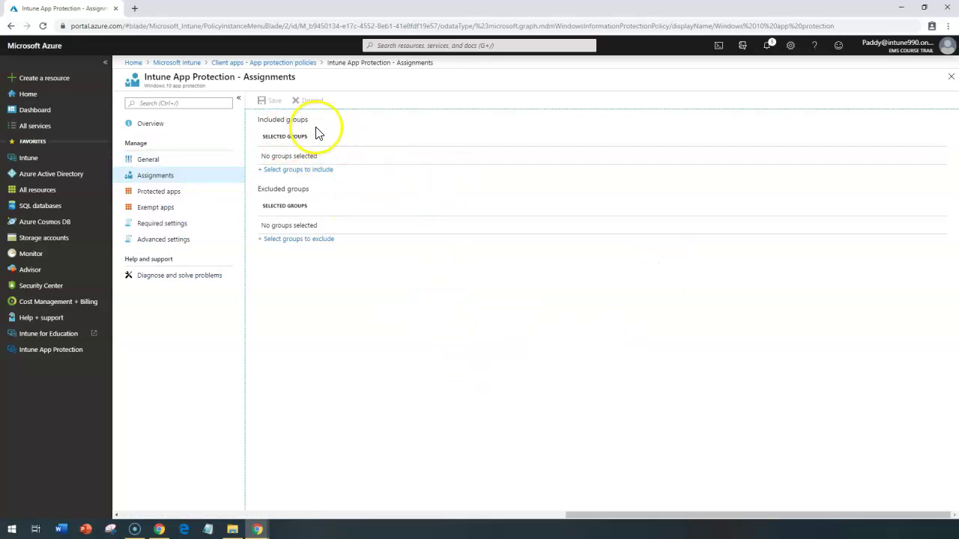
click(161, 180)
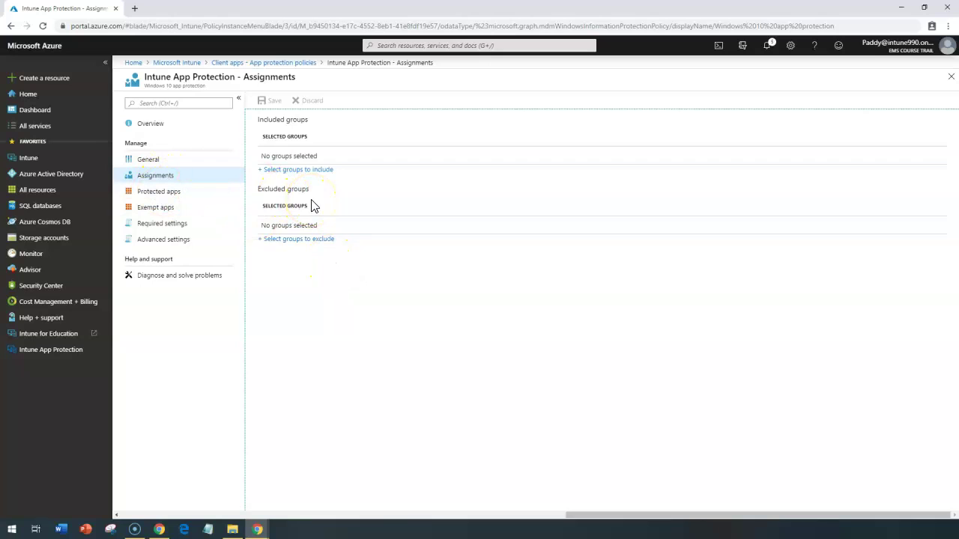
Include the All-EMS-Enabled-Users group in the assignment and save it.
click(298, 169)
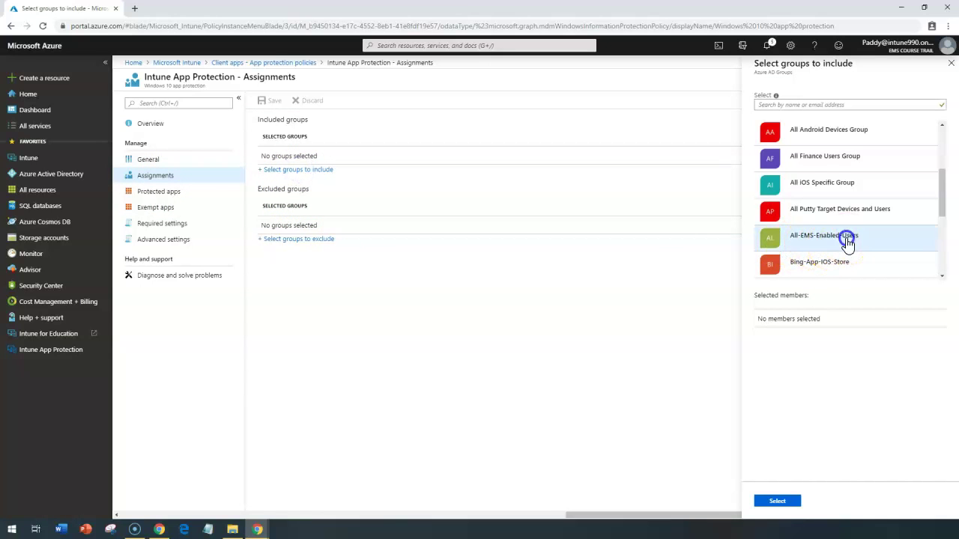
click(832, 237)
click(777, 501)
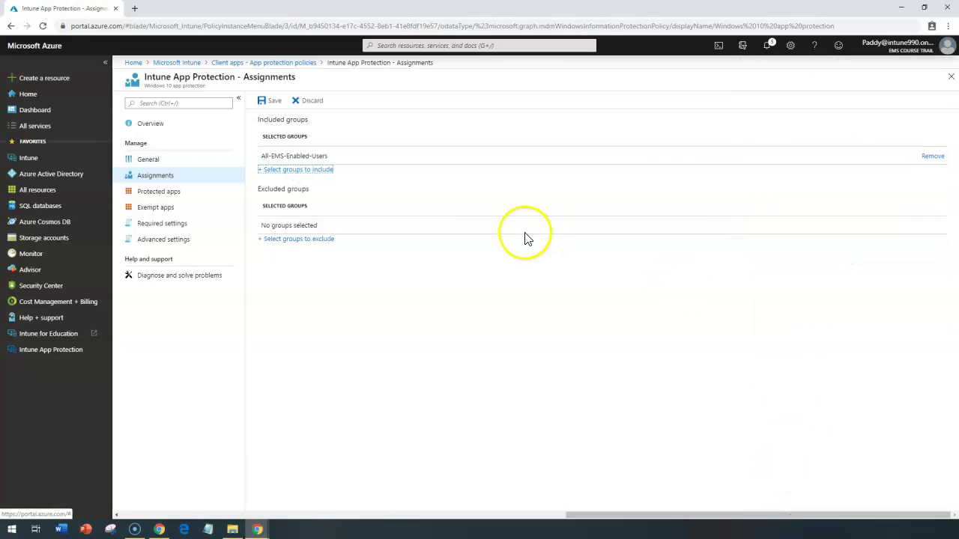
click(271, 101)
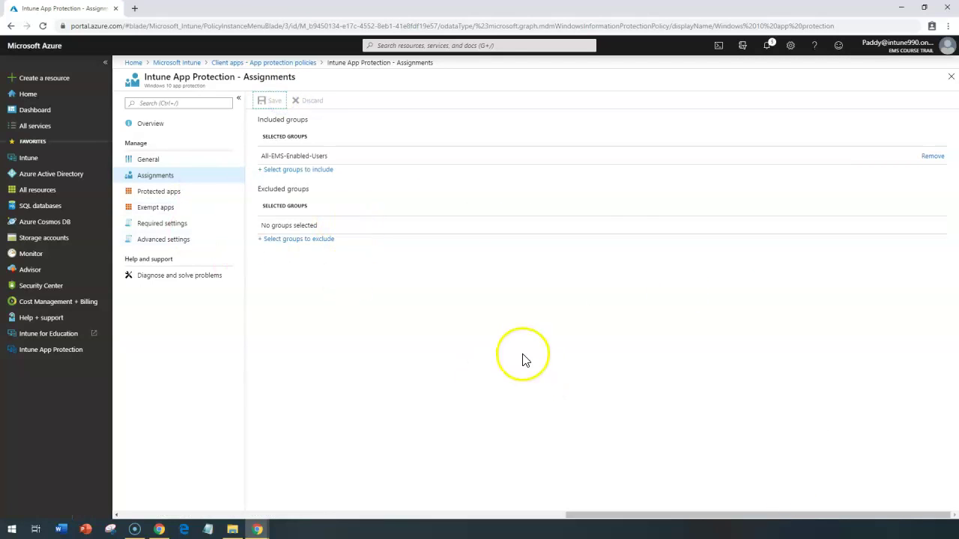
click(164, 196)
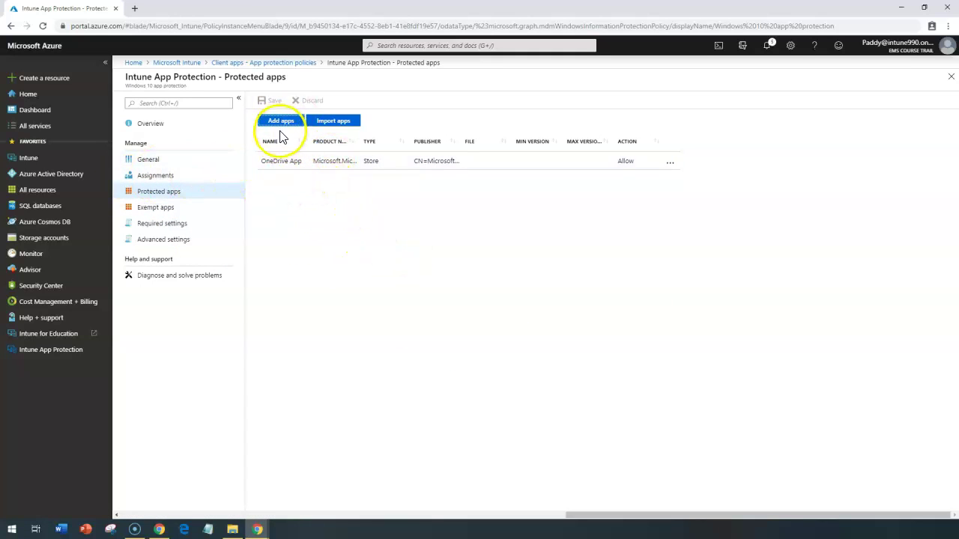
Add IE11, Microsoft Remote Desktop and the Office-365-ProPlus AppLocker File as protected apps.
click(281, 122)
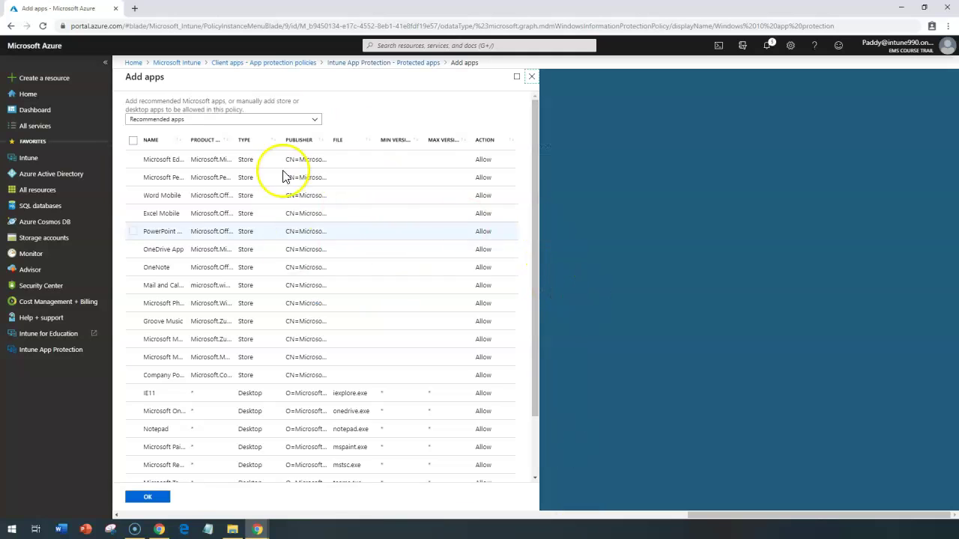
scroll(385, 370, down, 2)
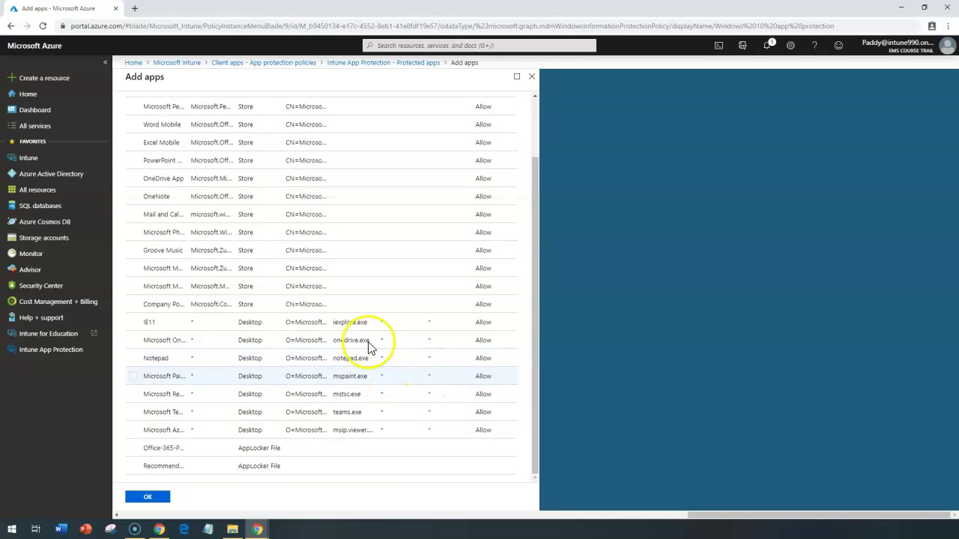
click(133, 322)
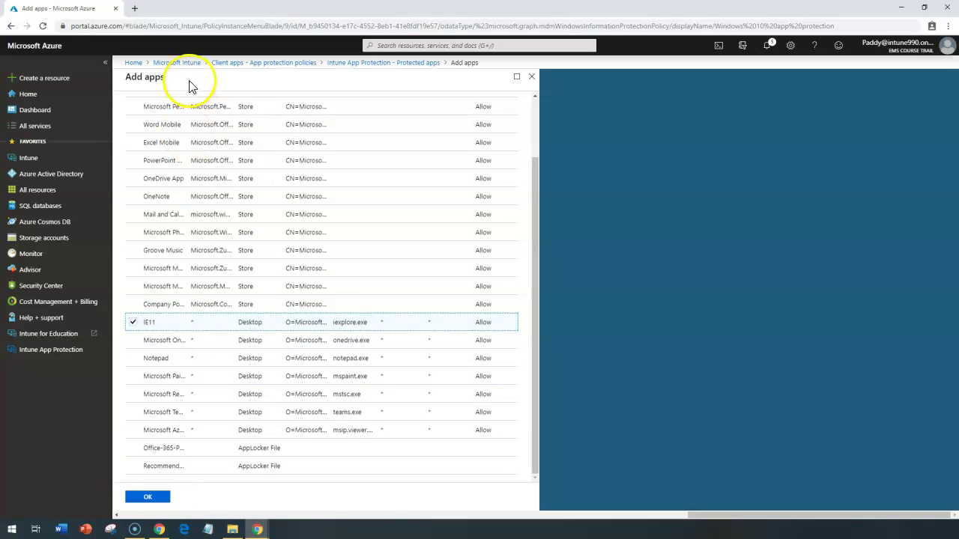
scroll(202, 300, up, 2)
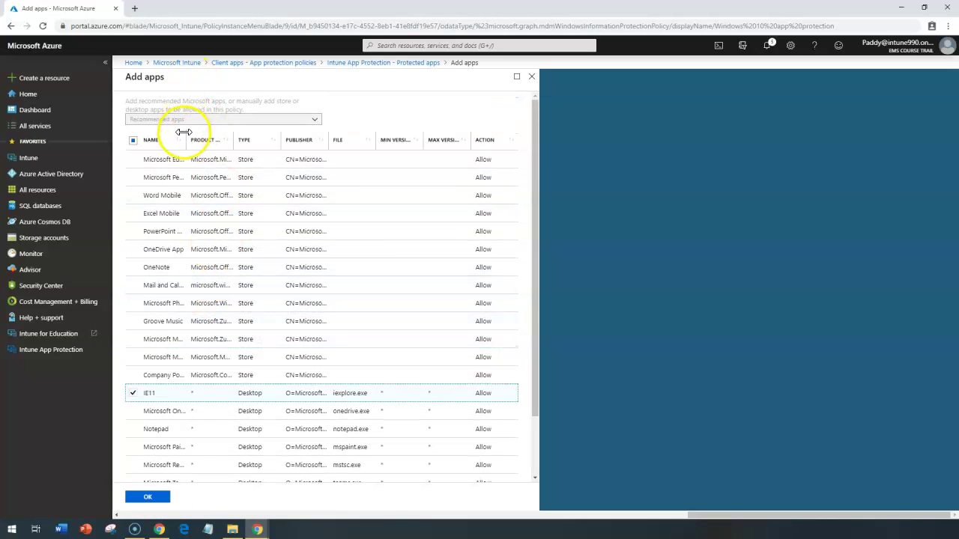
drag(188, 142, 257, 145)
scroll(278, 404, down, 2)
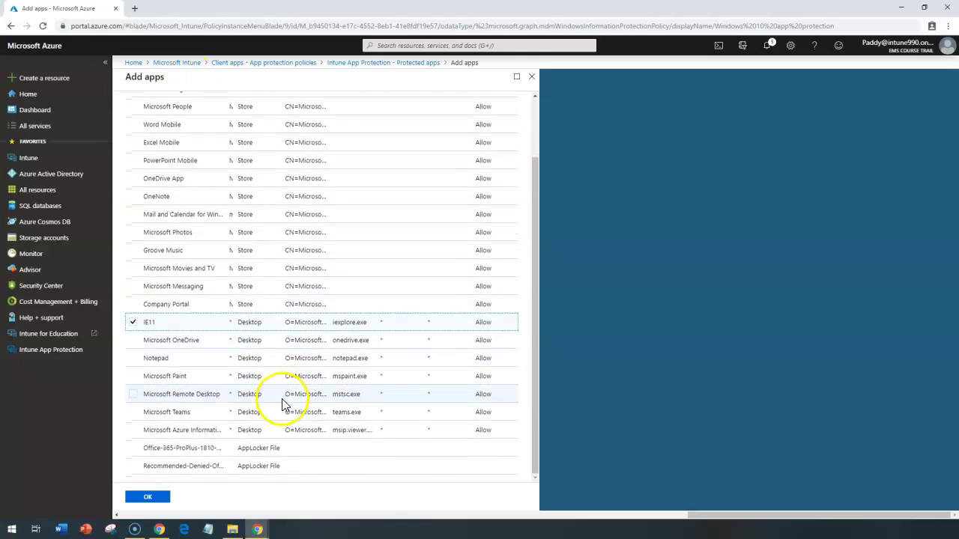
click(133, 394)
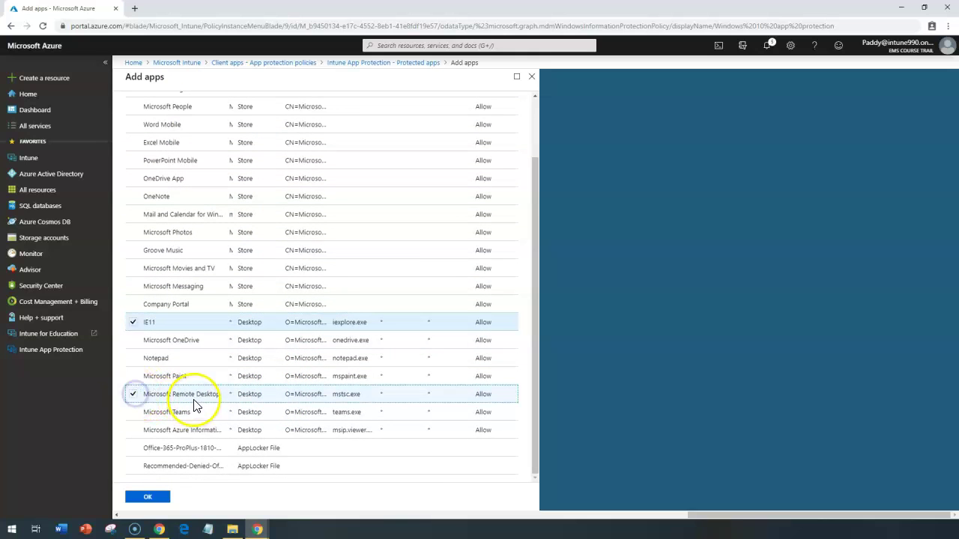
click(132, 448)
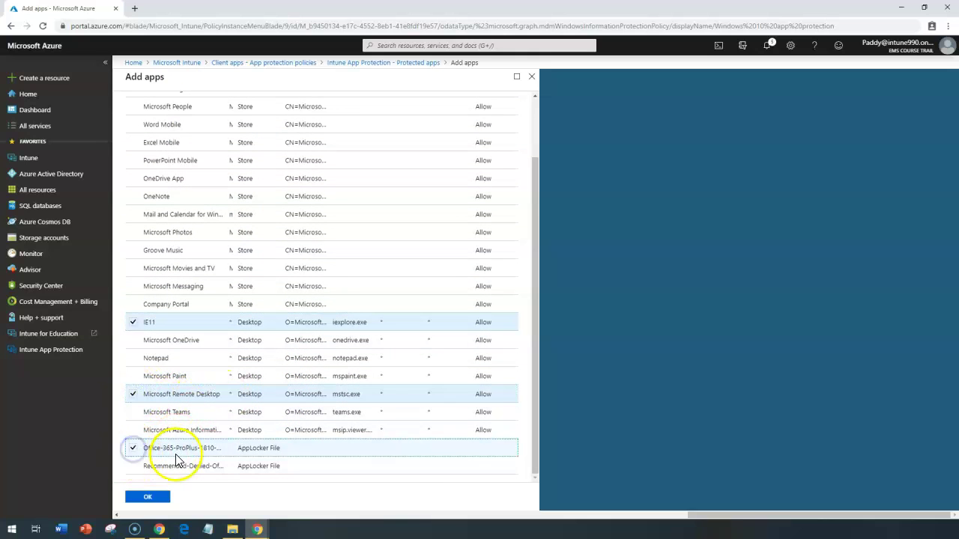
click(146, 499)
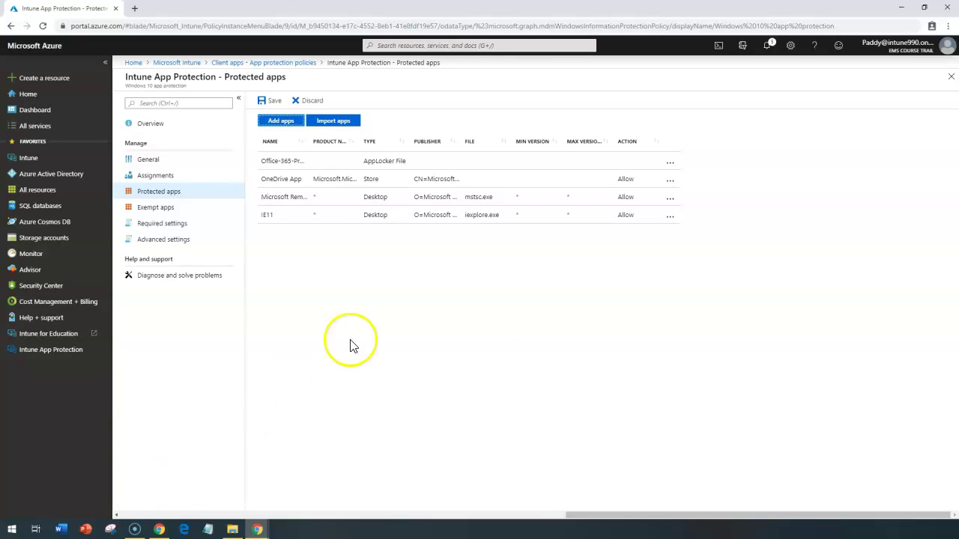
Save the protected apps and add the Office-365-ProPlus AppLocker File as an exempt app.
click(268, 101)
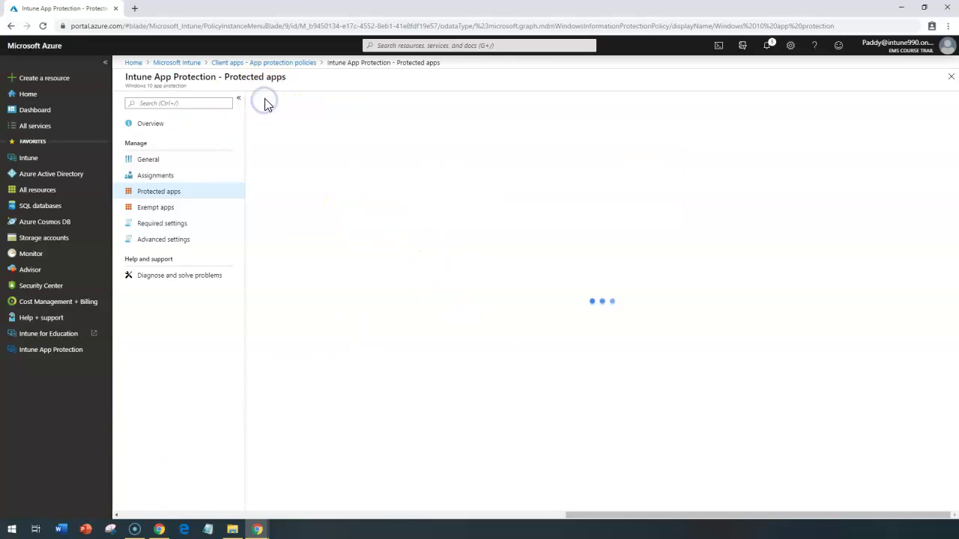
click(156, 207)
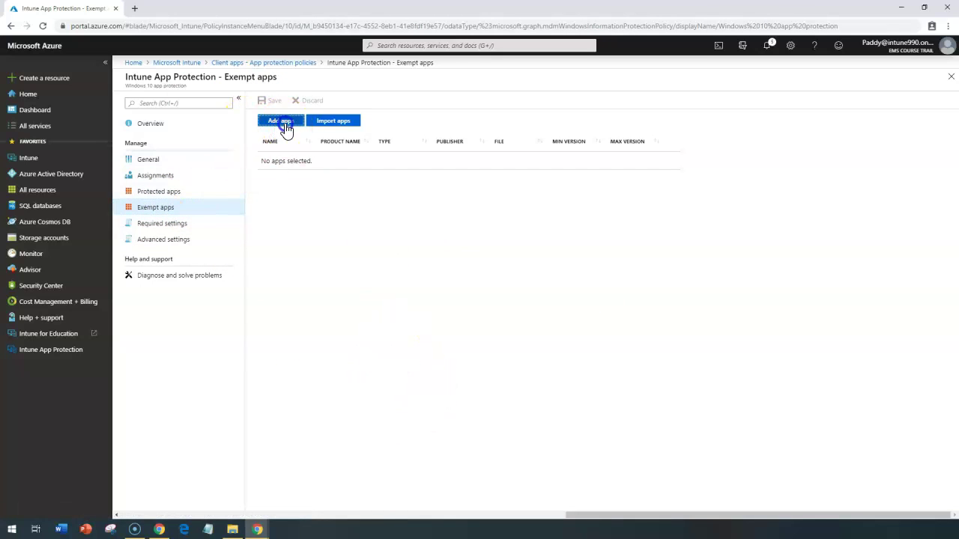
click(283, 122)
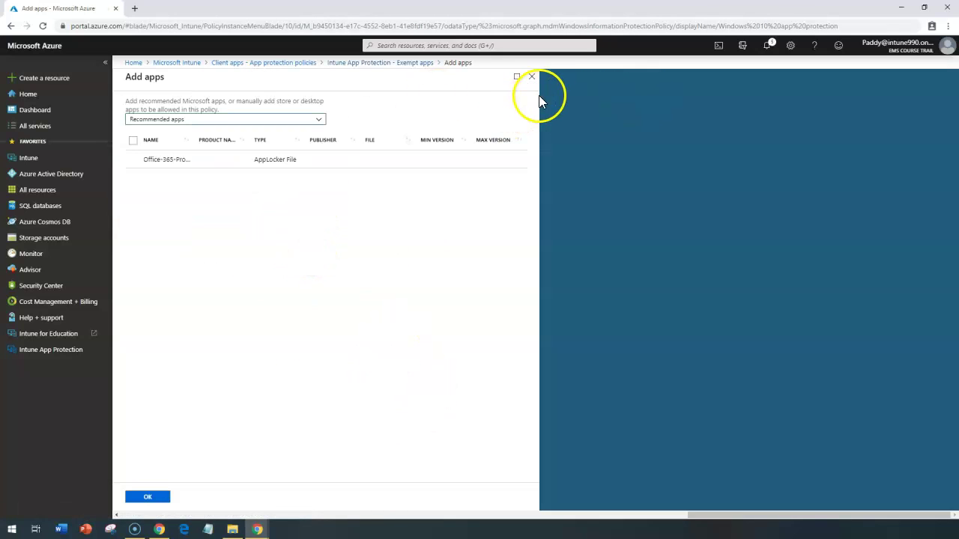
click(132, 161)
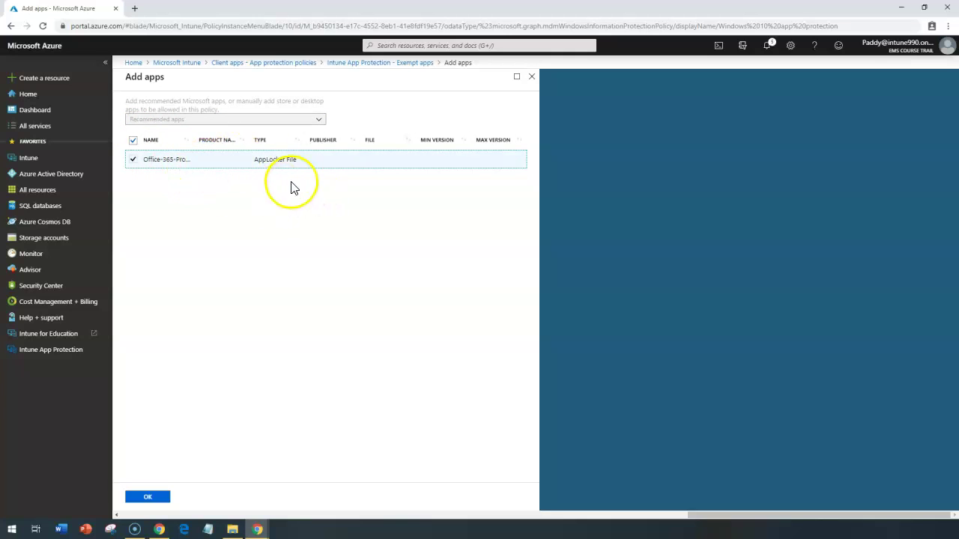
click(160, 498)
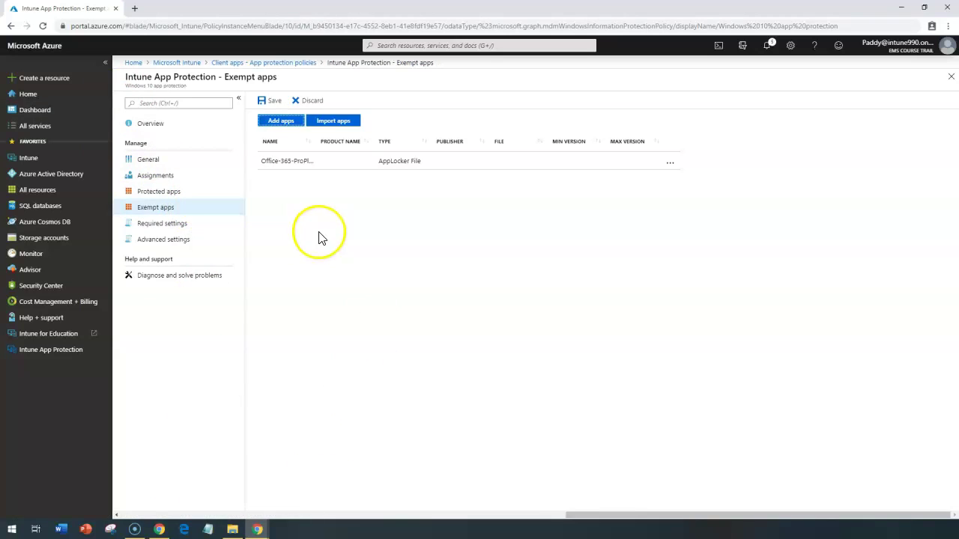
click(159, 223)
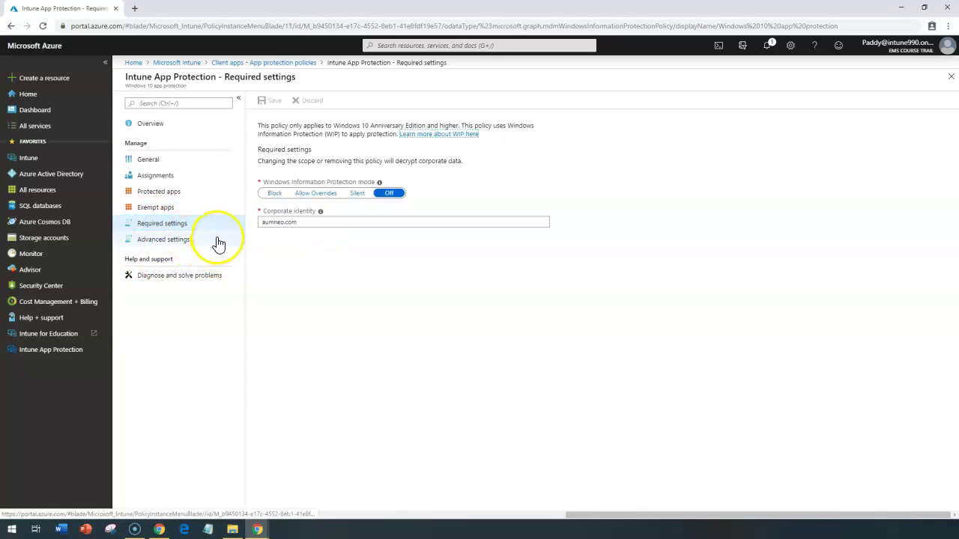
Review the advanced and required settings, then return to the app protection policies list.
click(171, 241)
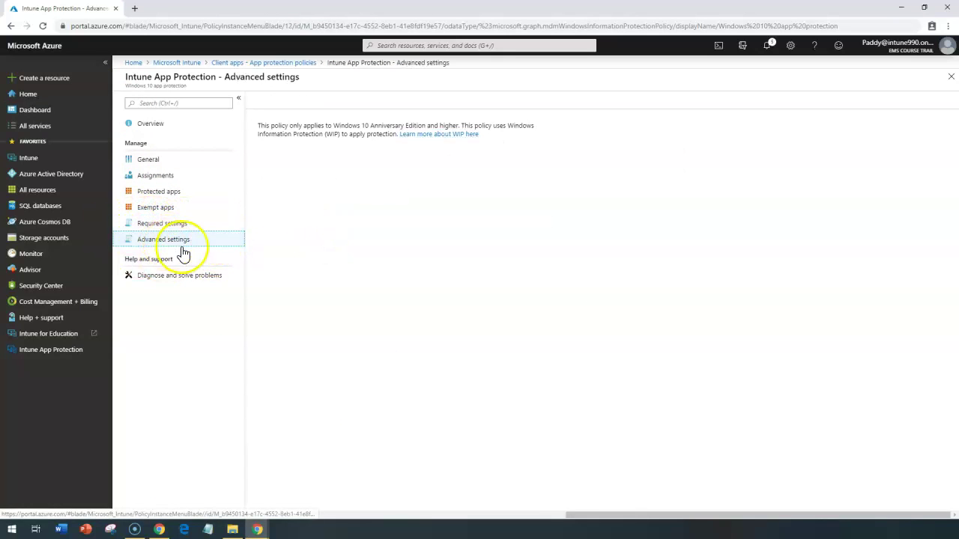
click(168, 223)
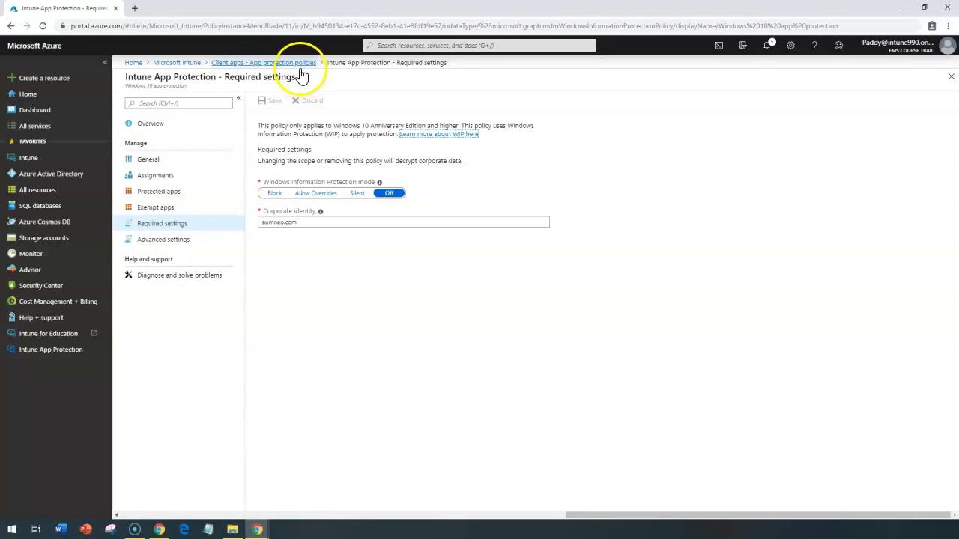
click(259, 63)
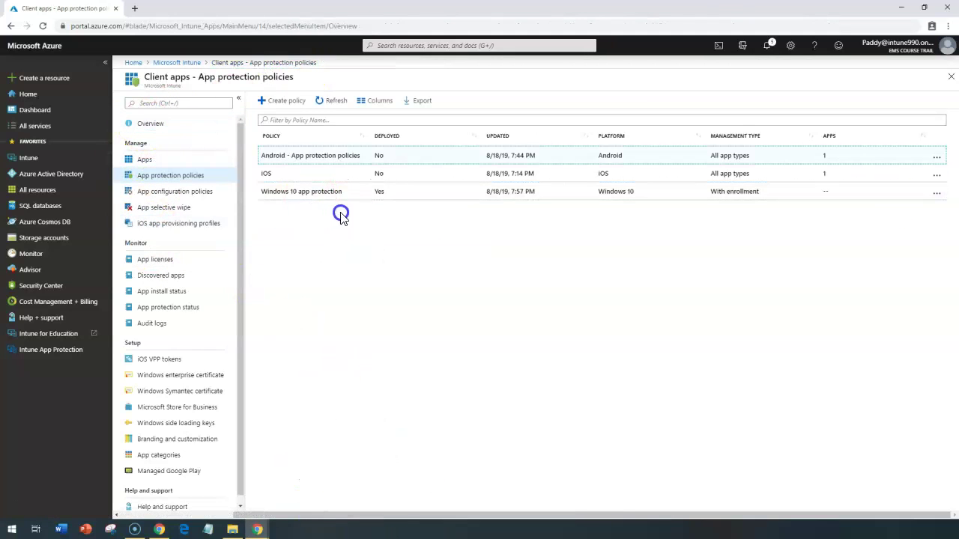
click(345, 299)
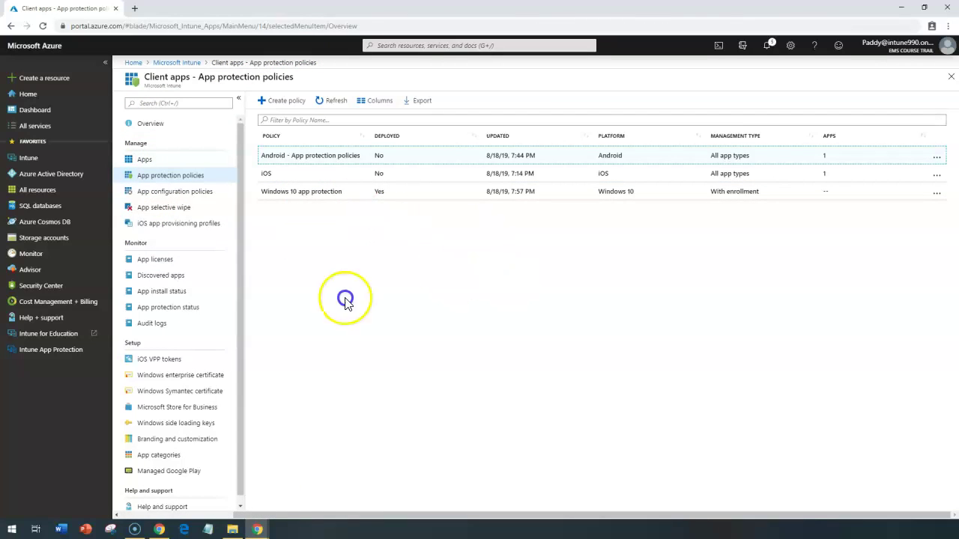